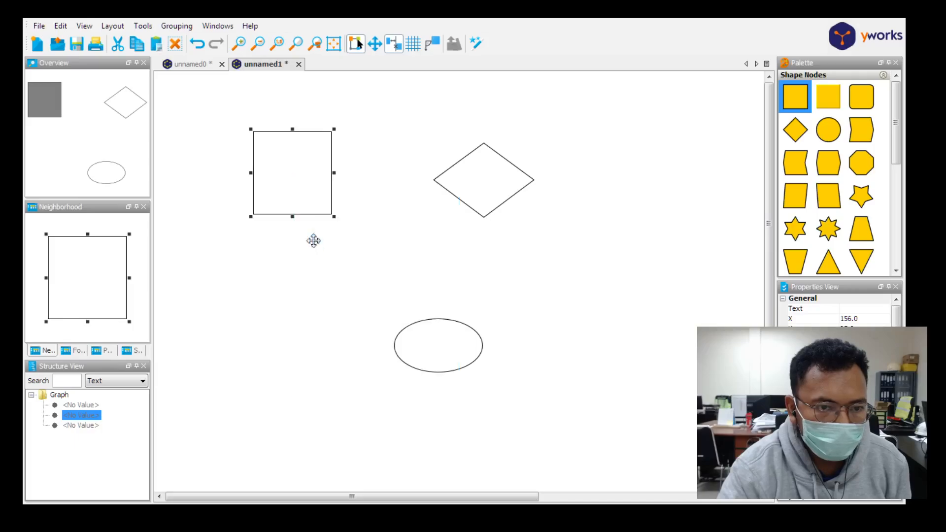
- Move the square slightly down, then copy it and paste three duplicates onto the canvas
left_click_drag(286, 190, 308, 242)
right_click(307, 205)
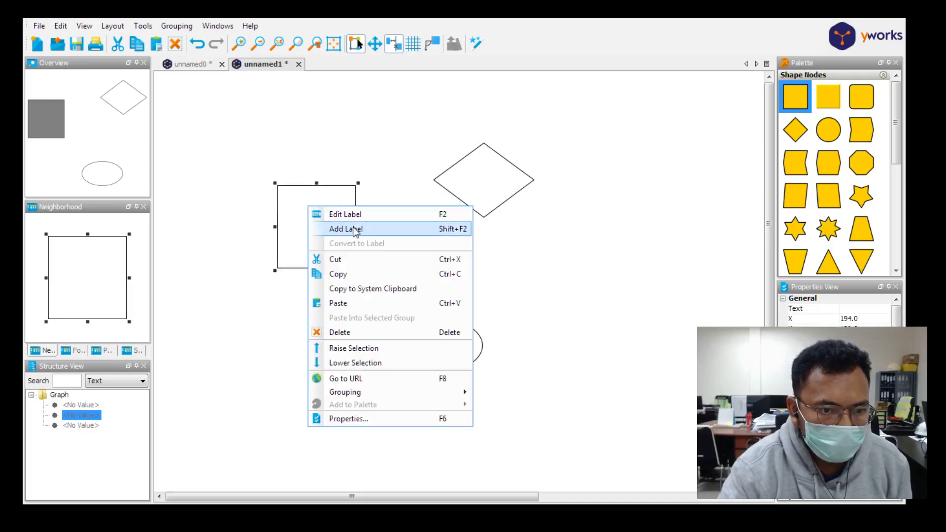
left_click(353, 274)
left_click(450, 260)
key("ctrl+v")
key("ctrl+v")
key("ctrl+v")
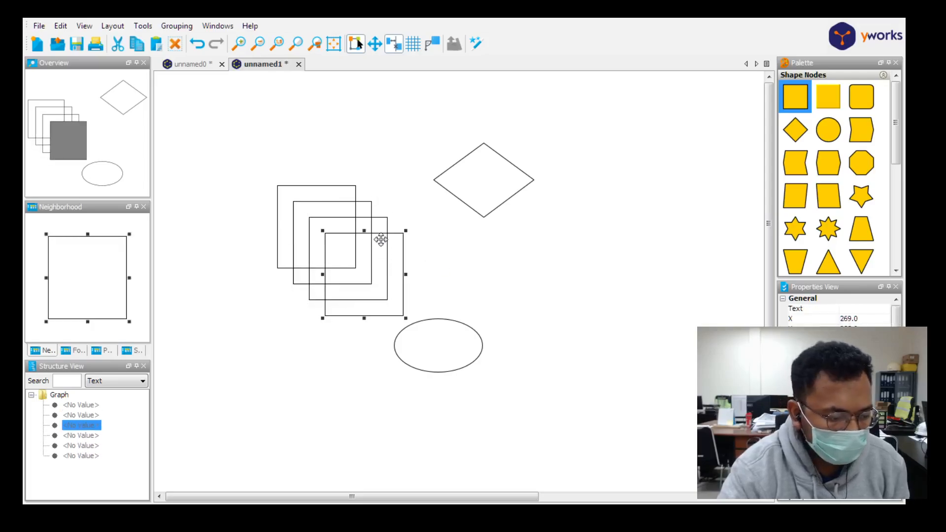
- Spread the four overlapping squares apart to the upper right, upper left, right of centre and lower left of the canvas
left_click_drag(379, 238, 660, 125)
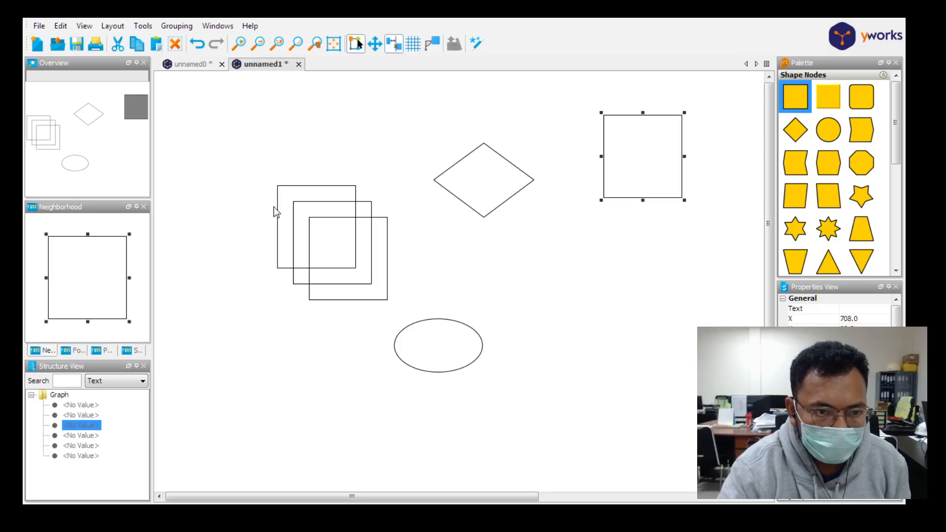
left_click_drag(311, 192, 212, 110)
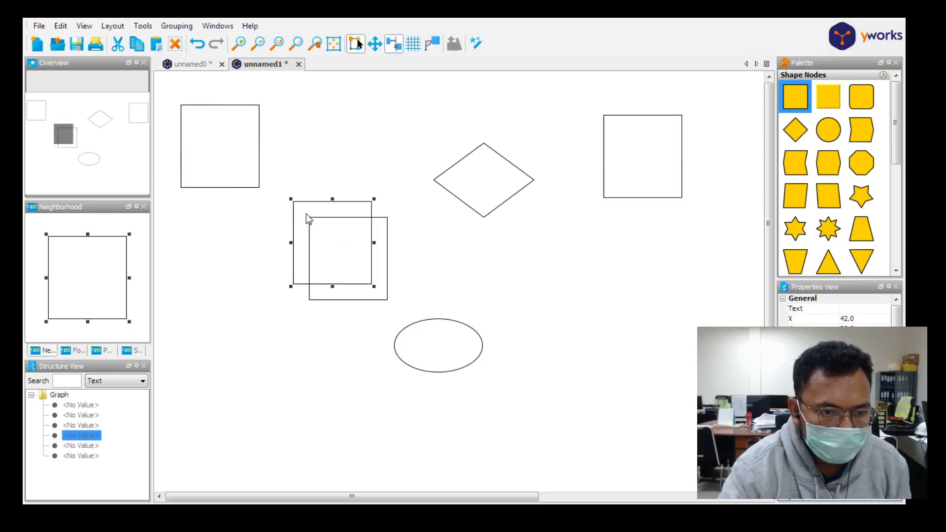
left_click_drag(306, 214, 545, 260)
left_click_drag(304, 287, 335, 275)
key("ctrl+z")
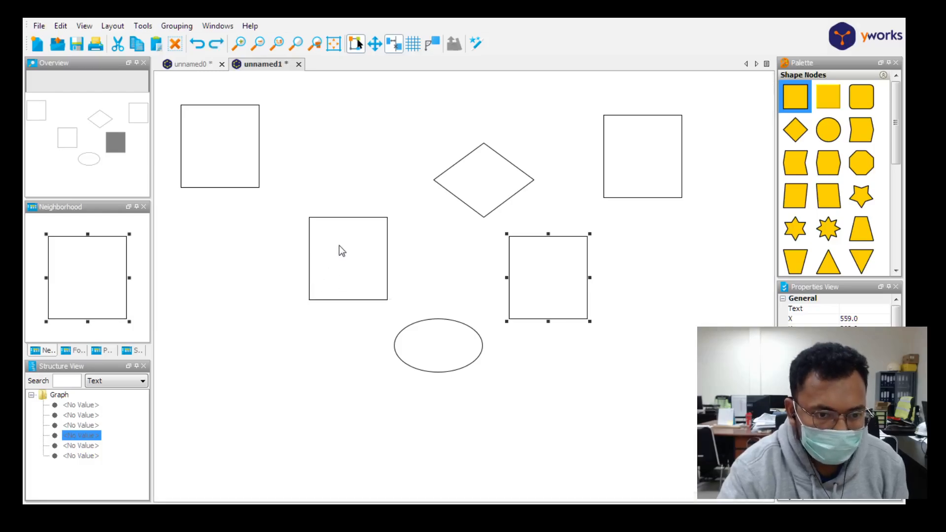
left_click_drag(345, 218, 239, 290)
- Place the ellipse and diamond side by side below the squares, and arrange the squares in a left and a right column
left_click(443, 321)
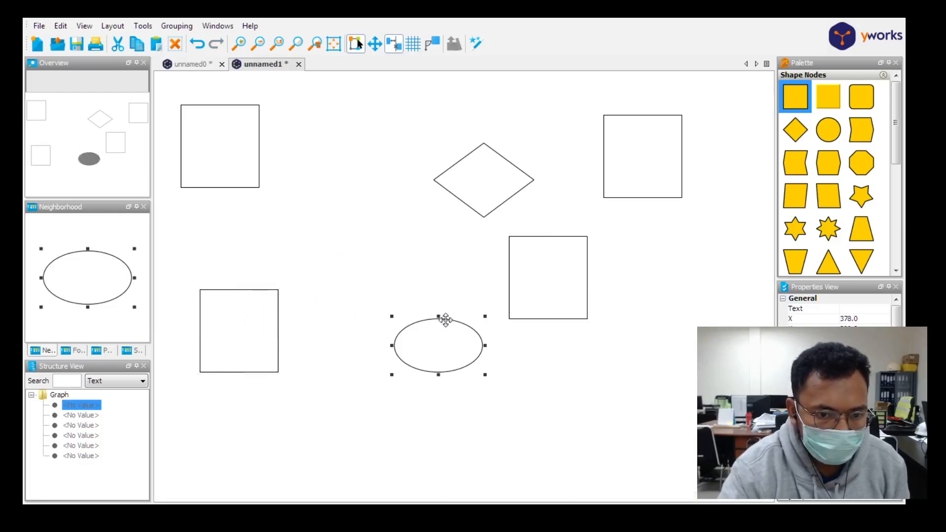
left_click_drag(444, 321, 370, 431)
left_click(470, 201)
left_click_drag(470, 201, 463, 476)
left_click(562, 311)
left_click_drag(562, 310, 663, 380)
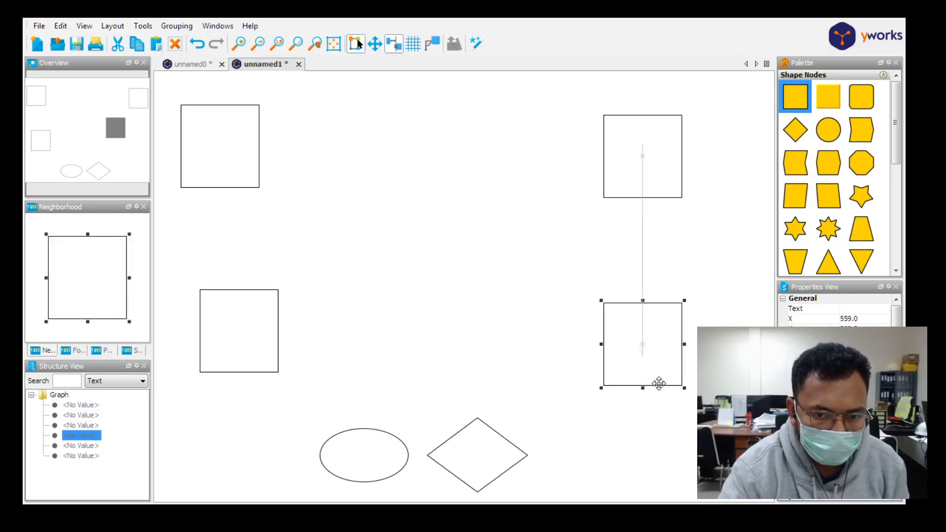
left_click(217, 133)
mouse_move(230, 120)
left_mouse_down()
mouse_move(292, 139)
mouse_move(285, 151)
mouse_move(241, 127)
left_mouse_up()
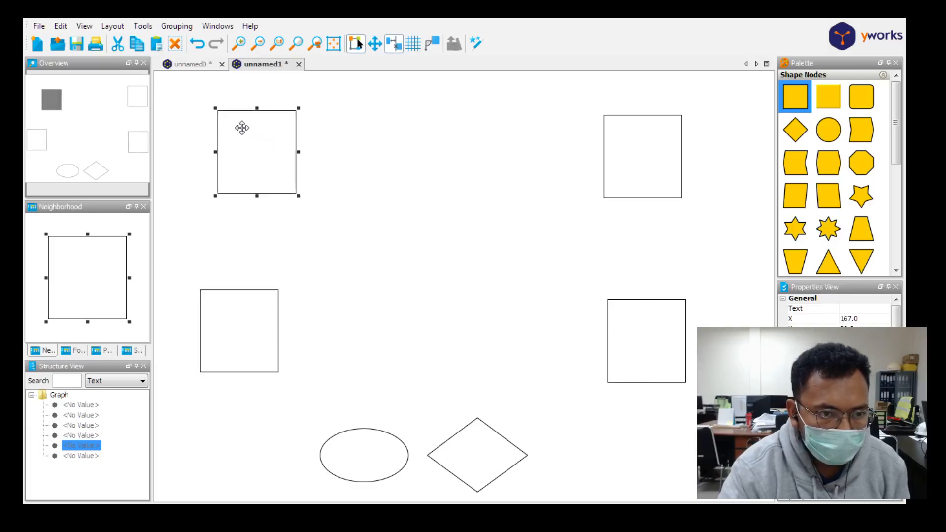
- Label the upper-left square Rental_Mobil
right_click(266, 145)
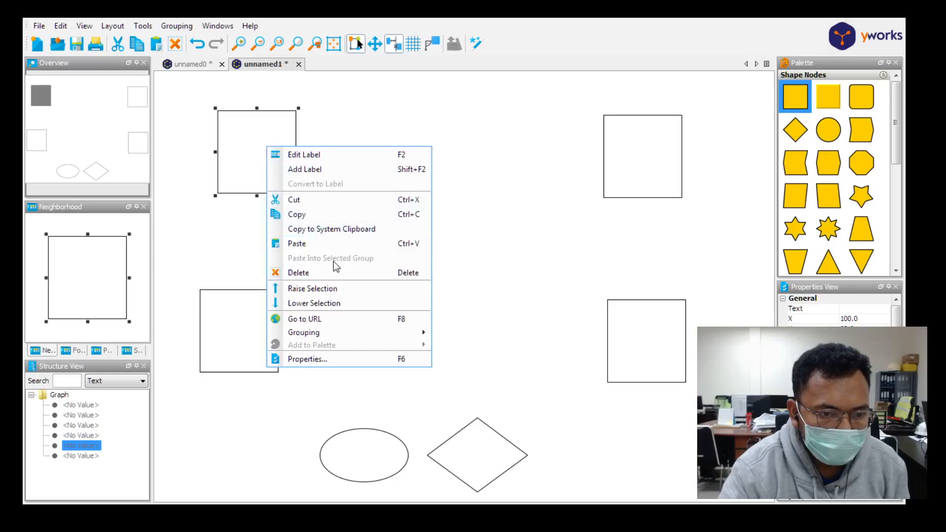
left_click(351, 156)
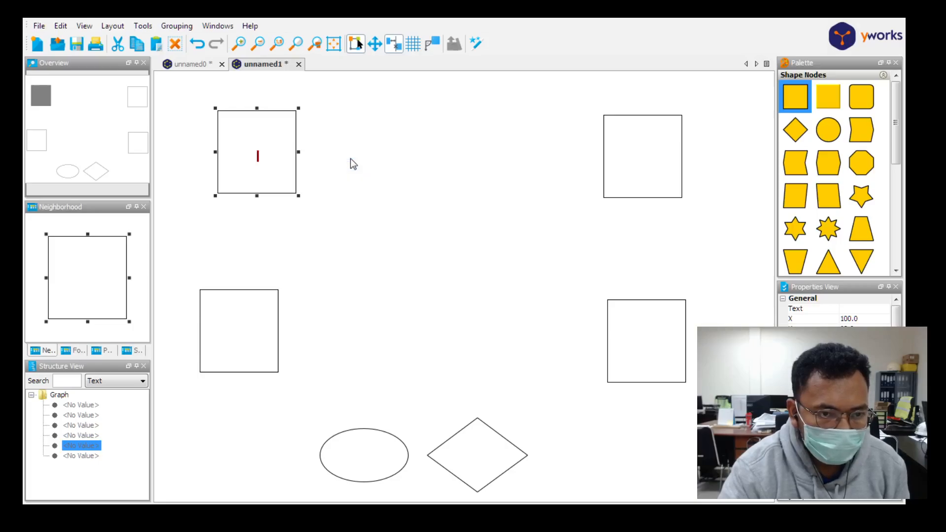
type("R")
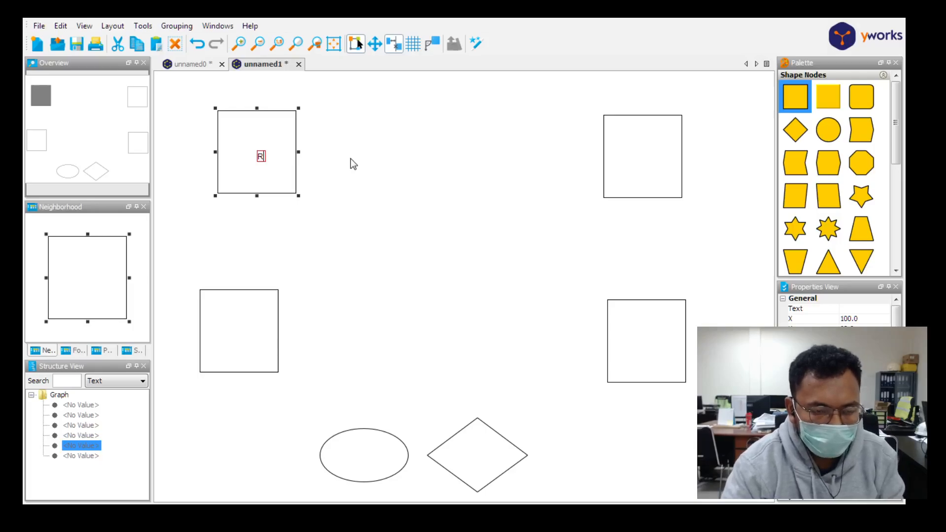
type("ental")
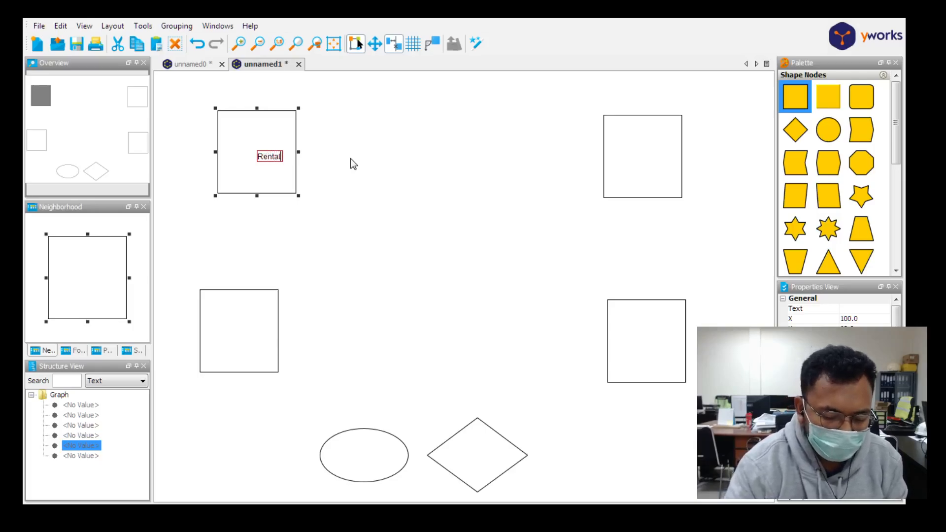
type("_Mobil")
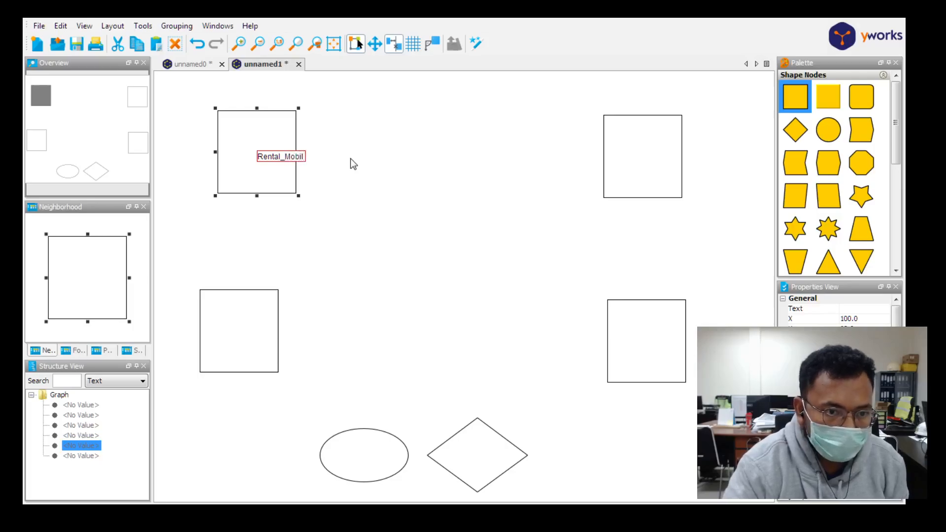
left_click(269, 184)
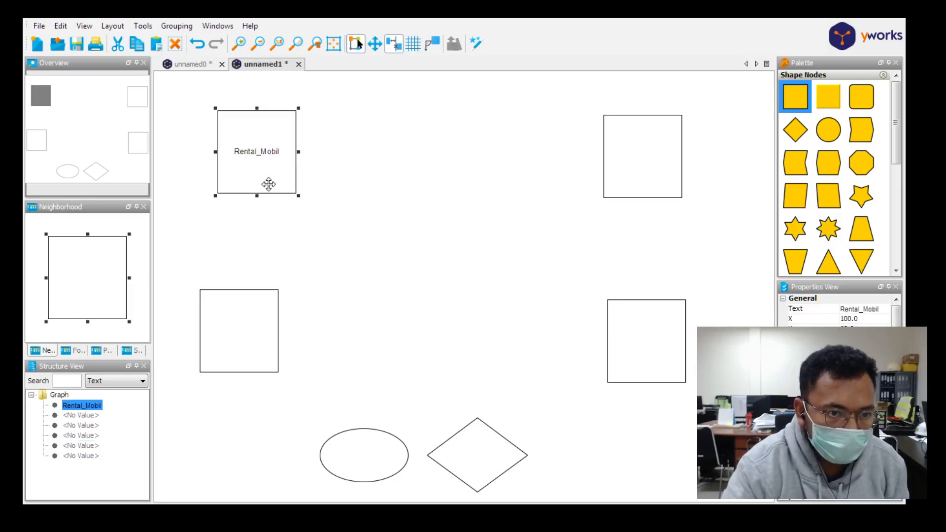
- Resize the editor window to reach the label properties and enlarge the Rental_Mobil label's text
double_click(263, 152)
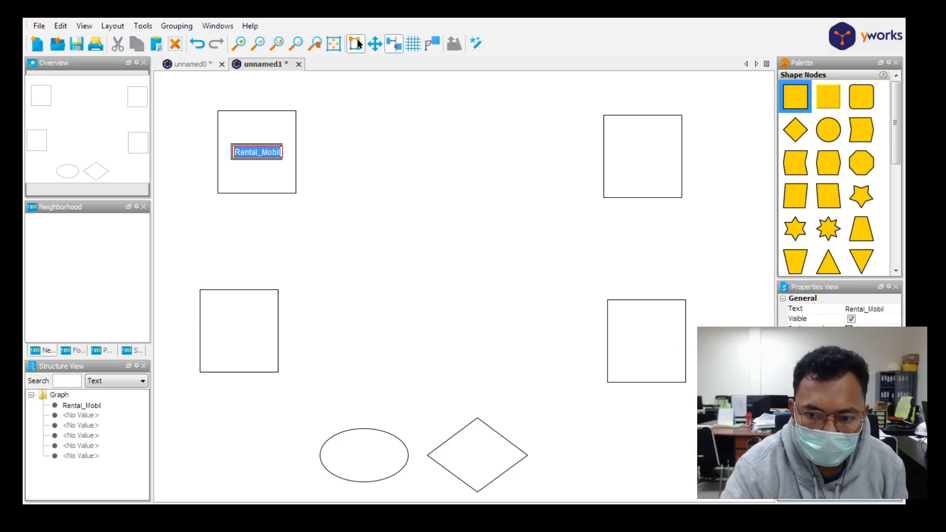
left_click_drag(605, 504, 605, 530)
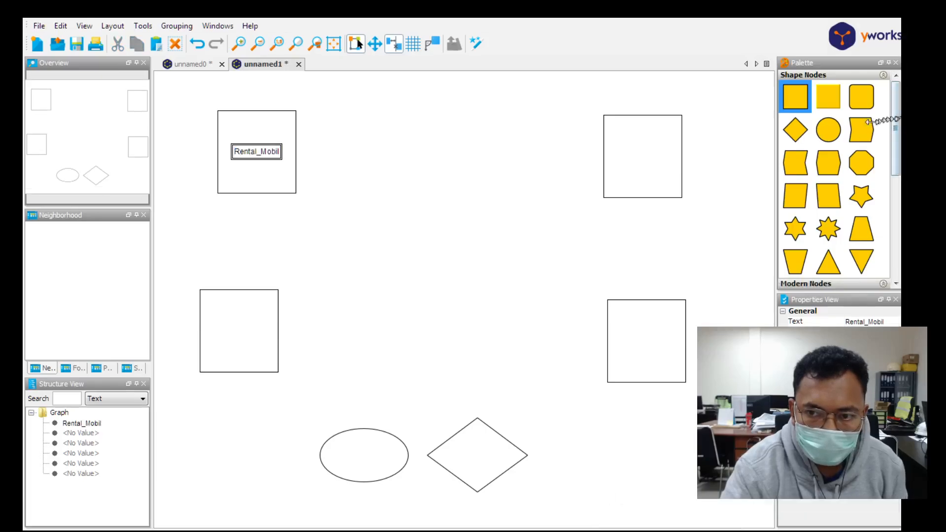
left_click_drag(903, 116, 854, 117)
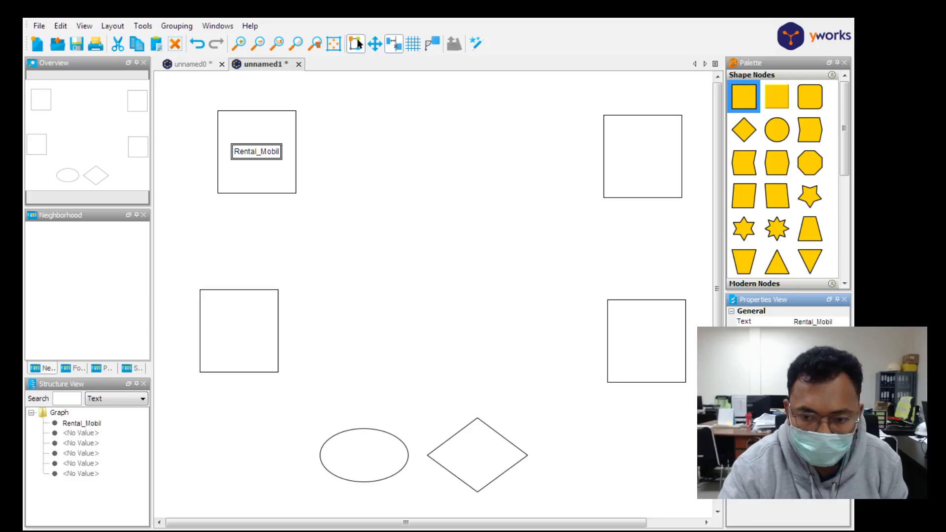
left_click(274, 159)
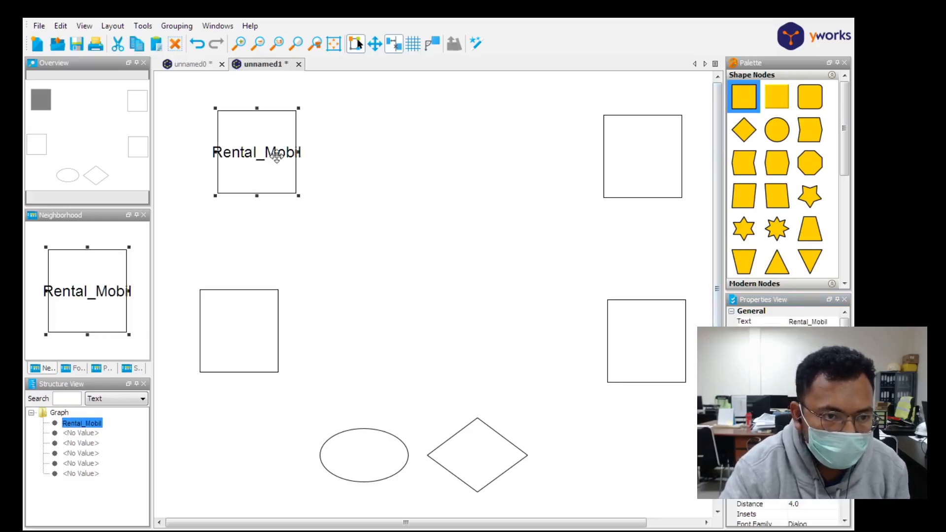
- Resize the Rental_Mobil square into a wider rectangle, and move the lower-left square up beneath it and widen it to match
left_click_drag(299, 195, 325, 210)
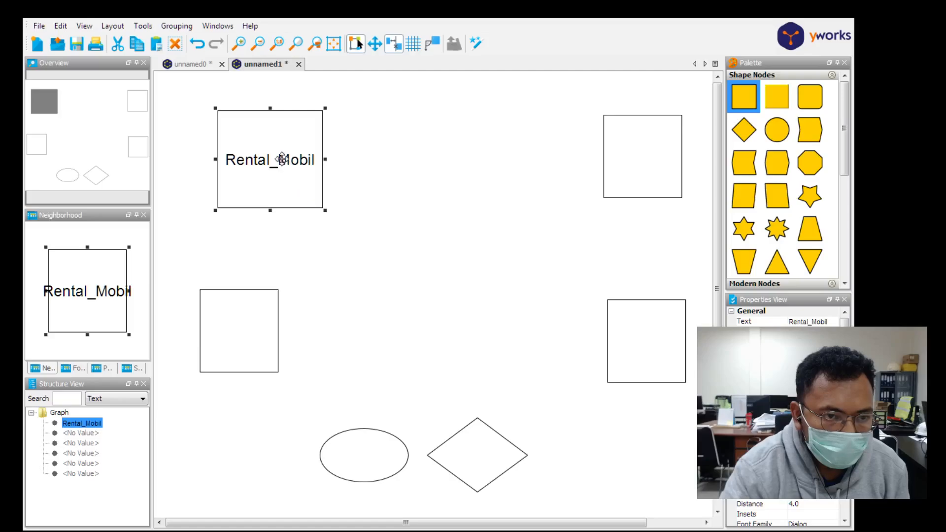
left_click_drag(270, 108, 270, 123)
left_click(240, 318)
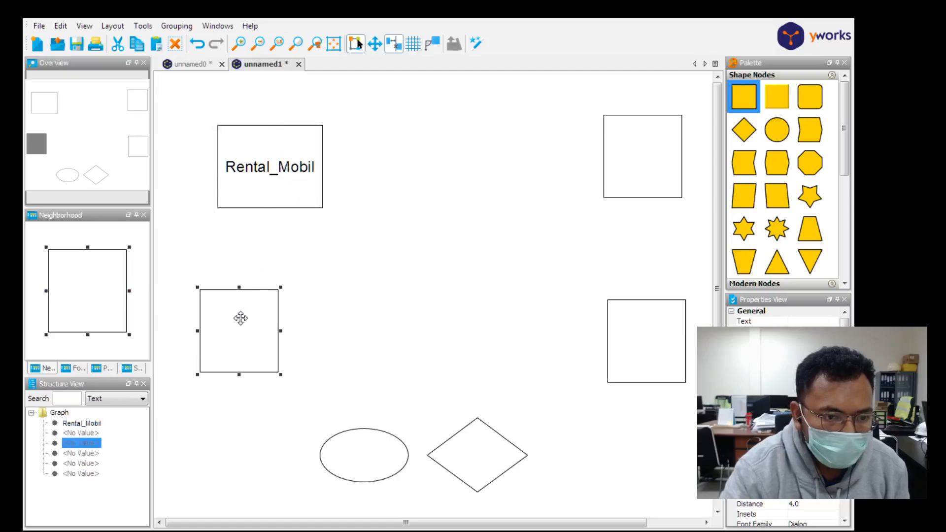
left_click_drag(241, 318, 262, 280)
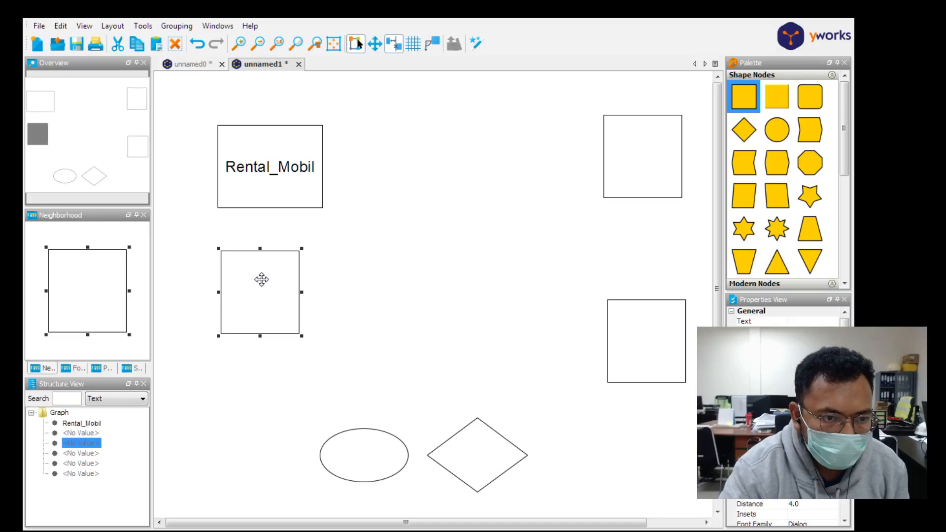
left_click_drag(302, 336, 325, 343)
- Paste another copy of the empty square beside the rectangle below Rental_Mobil
double_click(282, 171)
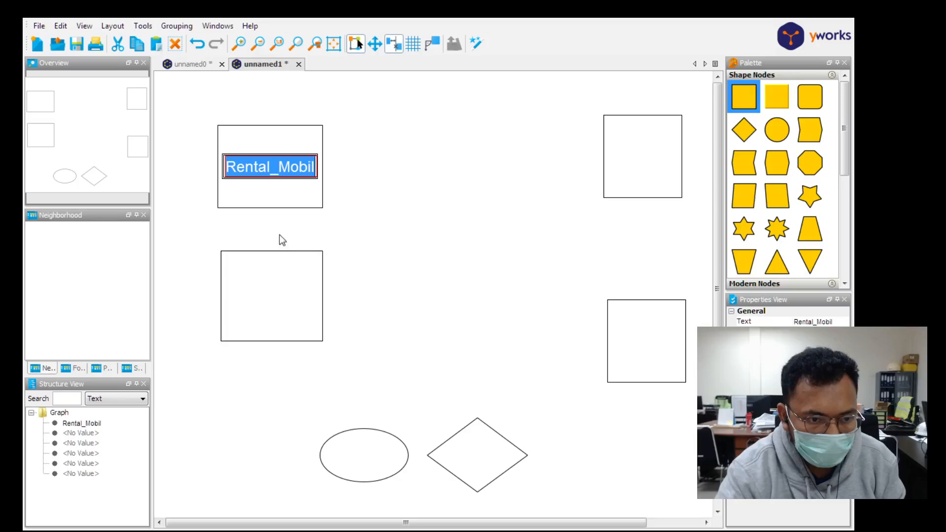
left_click(270, 294)
key("ctrl+v")
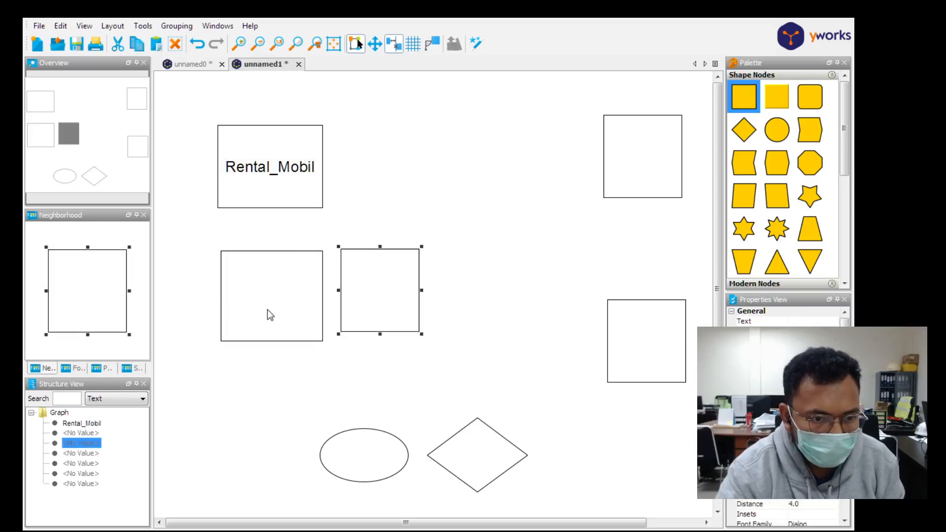
left_click(272, 310)
left_click(377, 288)
- Label the rectangle below Rental_Mobil as Mobil and enlarge its text to match the Rental_Mobil label
left_click(256, 284)
right_click(256, 283)
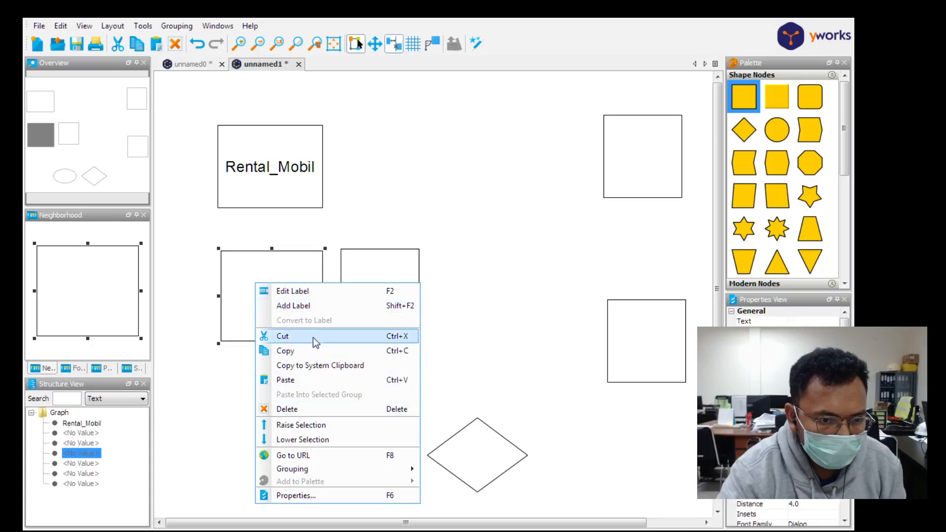
left_click(294, 296)
type("MO")
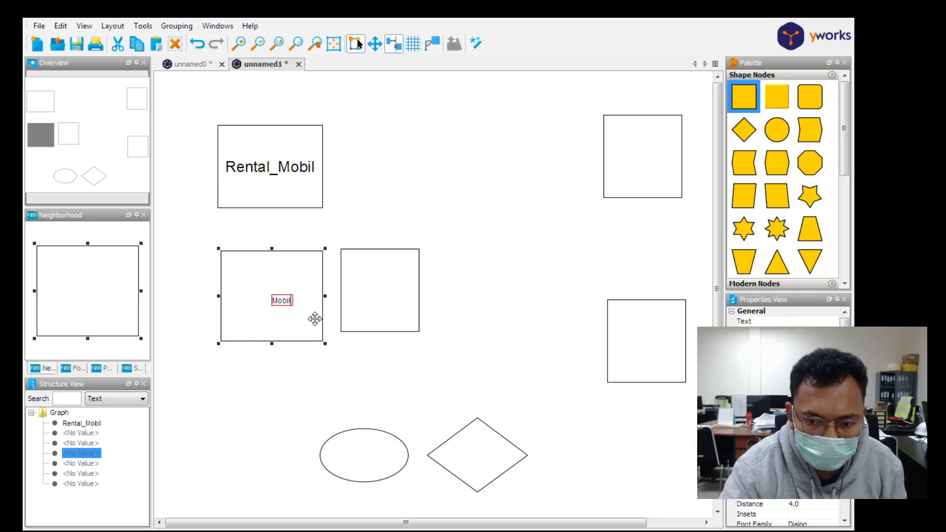
double_click(288, 300)
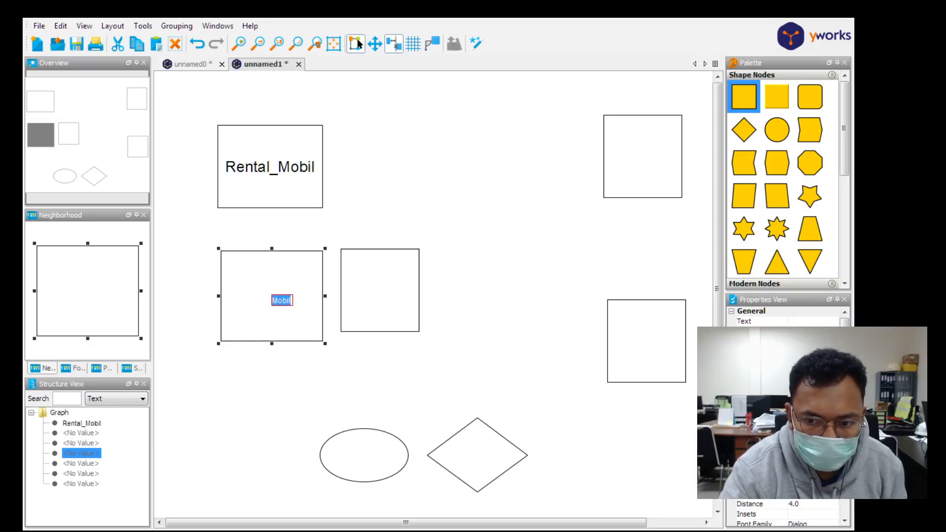
key("Return")
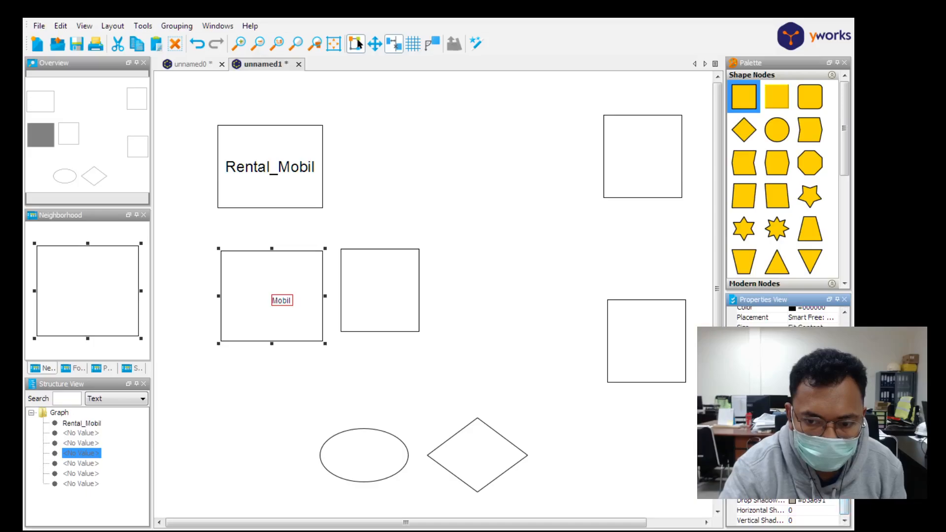
left_click(460, 344)
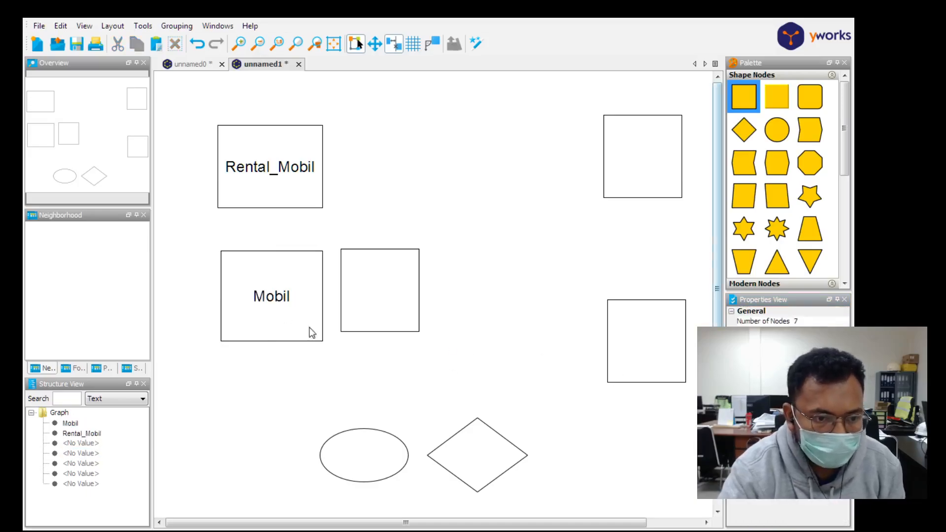
- Move the empty square beside Mobil to below it, aligned with its left edge
left_click(246, 276)
left_click(433, 276)
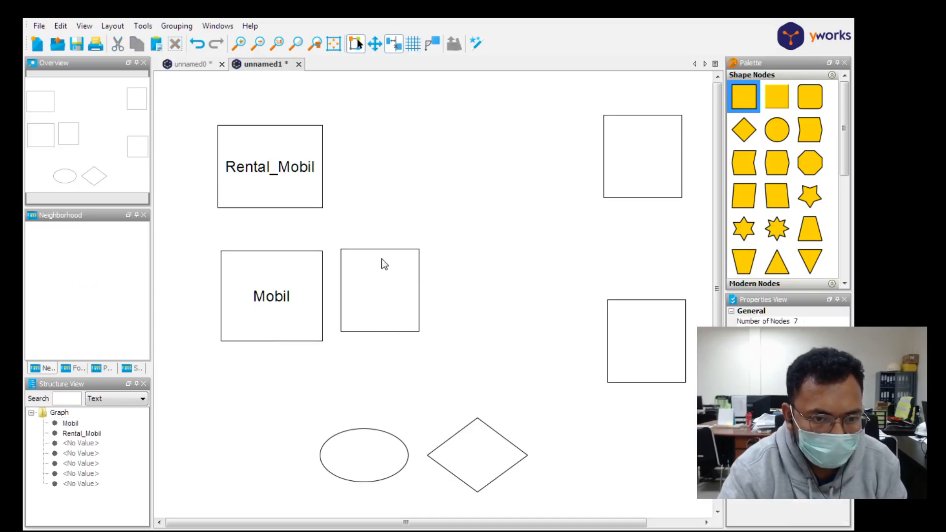
left_click_drag(382, 251, 263, 400)
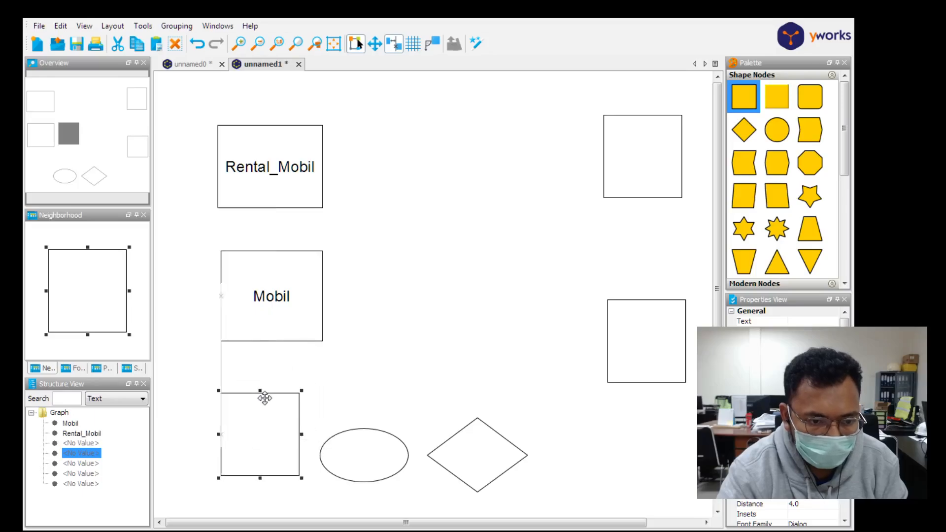
- Move the upper-right square level with Rental_Mobil, closer to the canvas centre, and widen it into a rectangle
left_click(629, 177)
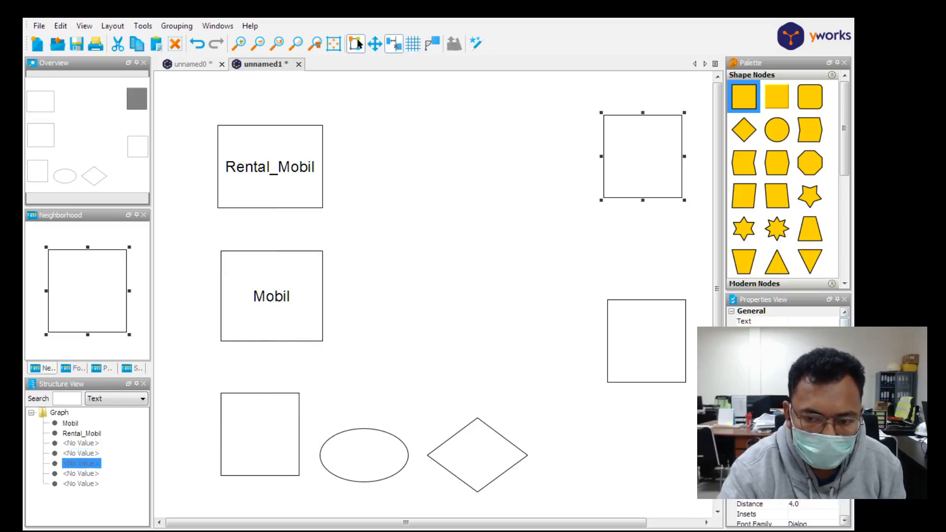
left_click_drag(844, 355, 853, 520)
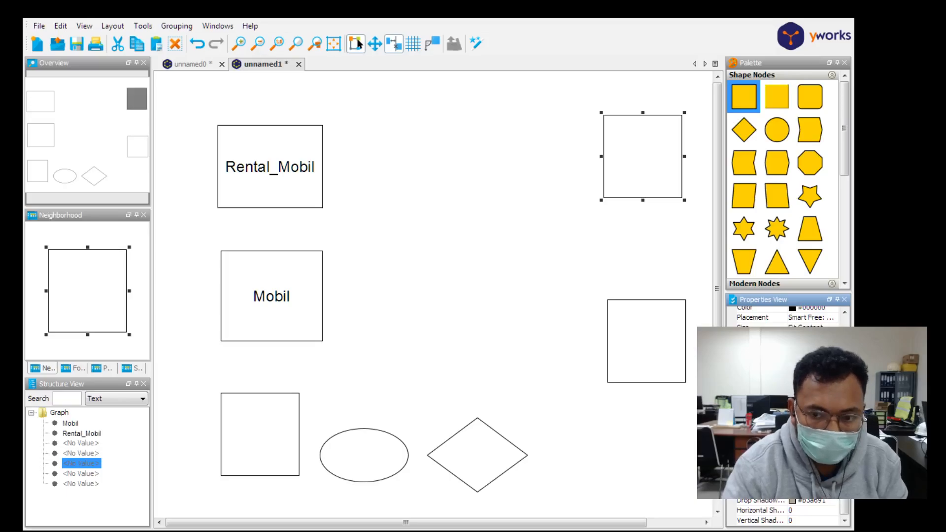
left_click(468, 299)
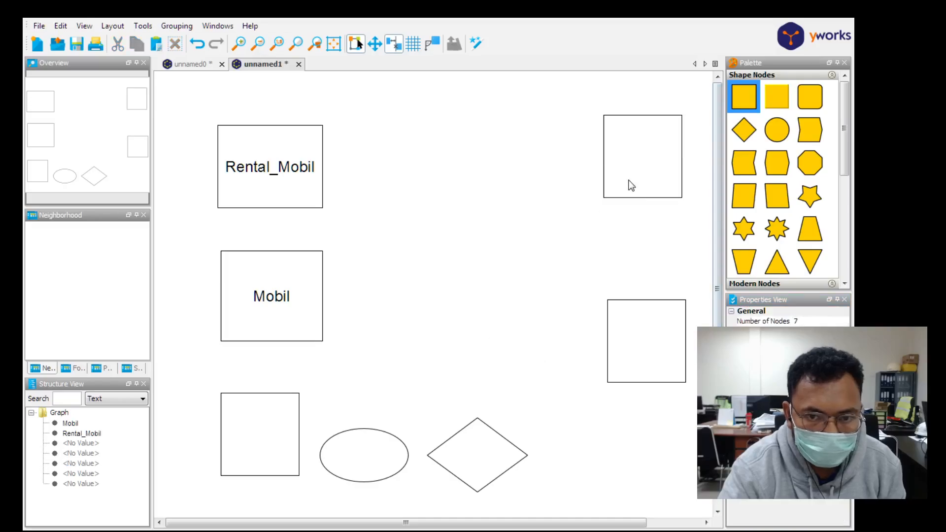
left_click_drag(635, 158, 478, 169)
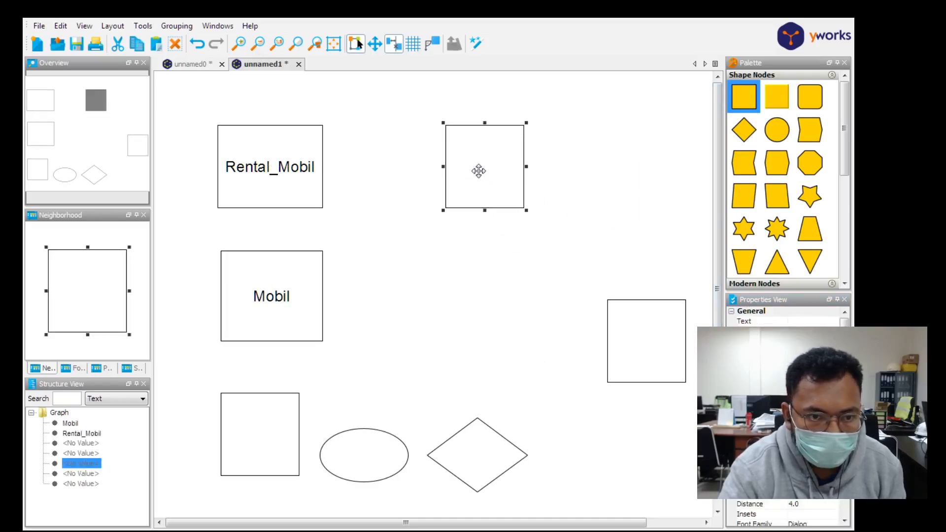
left_click_drag(526, 211, 548, 214)
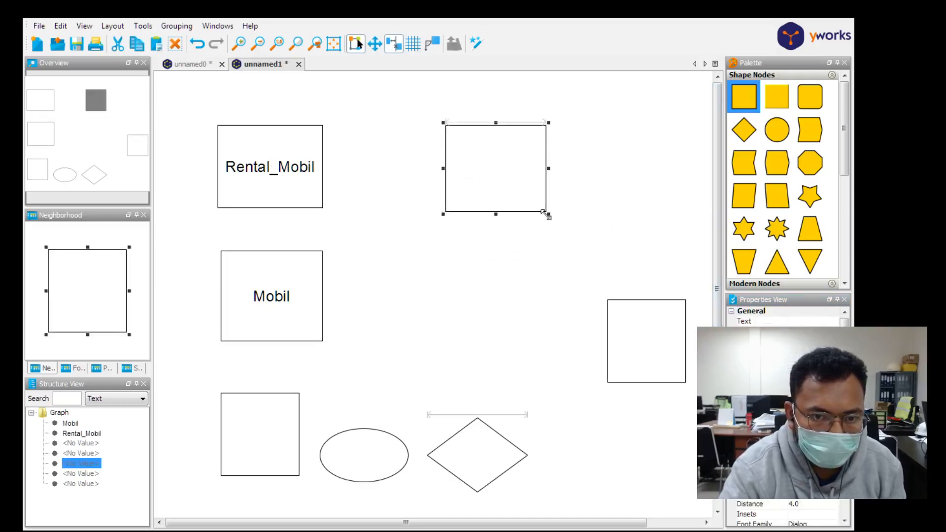
- Label the empty rectangle level with Rental_Mobil as Customer
right_click(508, 185)
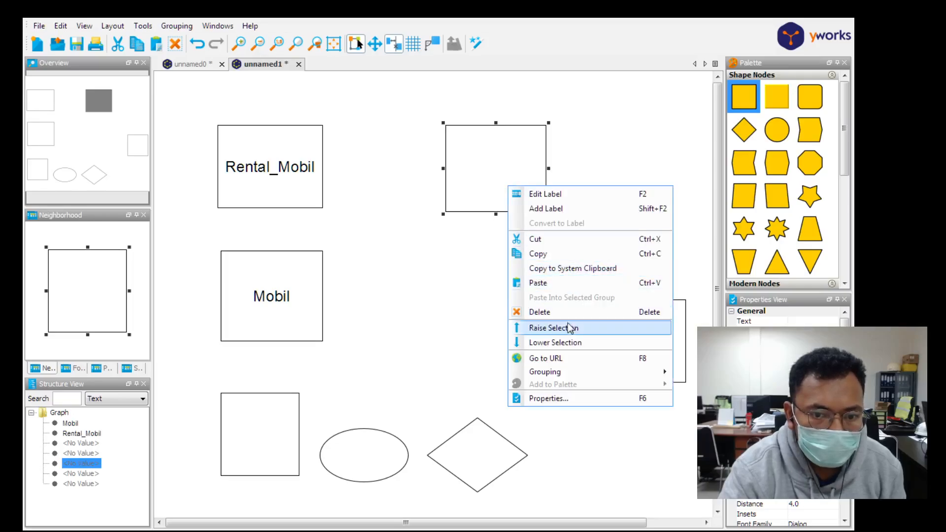
left_click(572, 198)
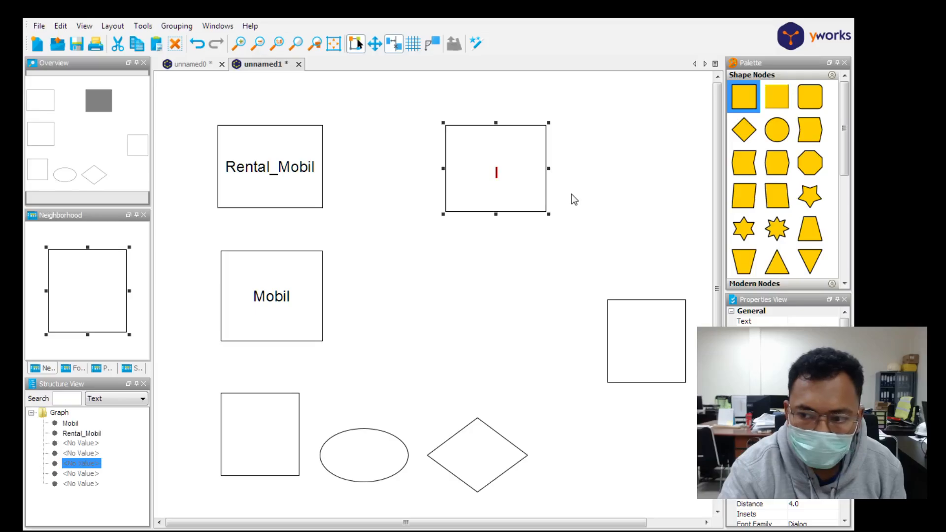
type("Cus")
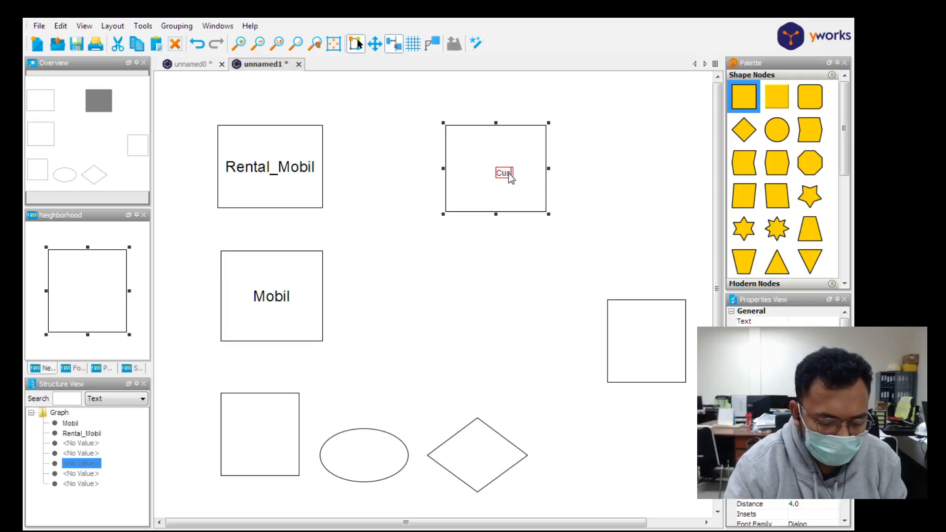
type("tomer")
key("Return")
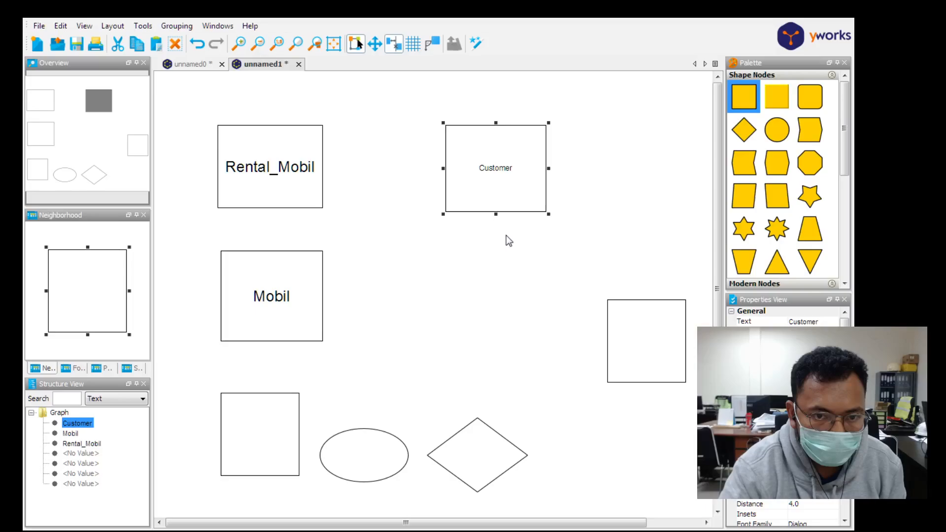
- Move the far-right empty square below Customer, widened to match it, and label it Waktu_sewa
left_click_drag(631, 335, 469, 279)
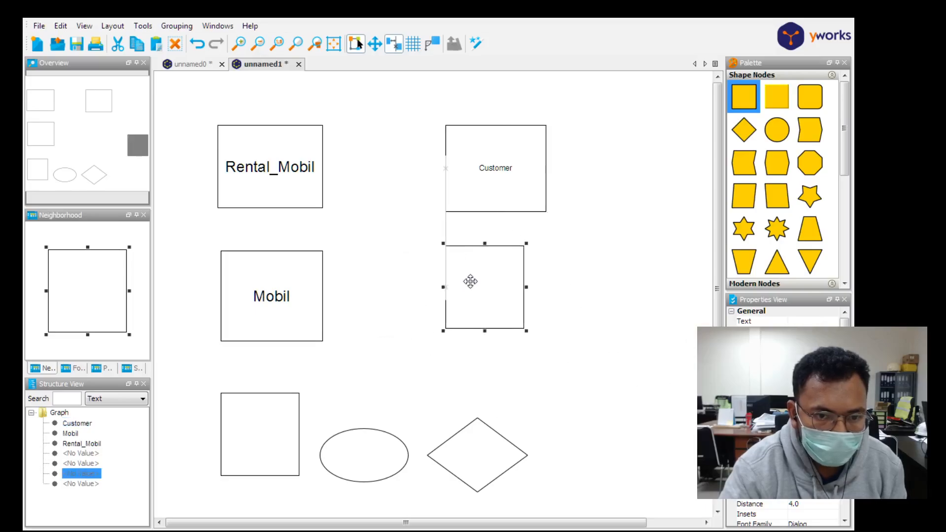
mouse_move(528, 332)
left_mouse_down()
mouse_move(555, 333)
mouse_move(546, 332)
left_mouse_up()
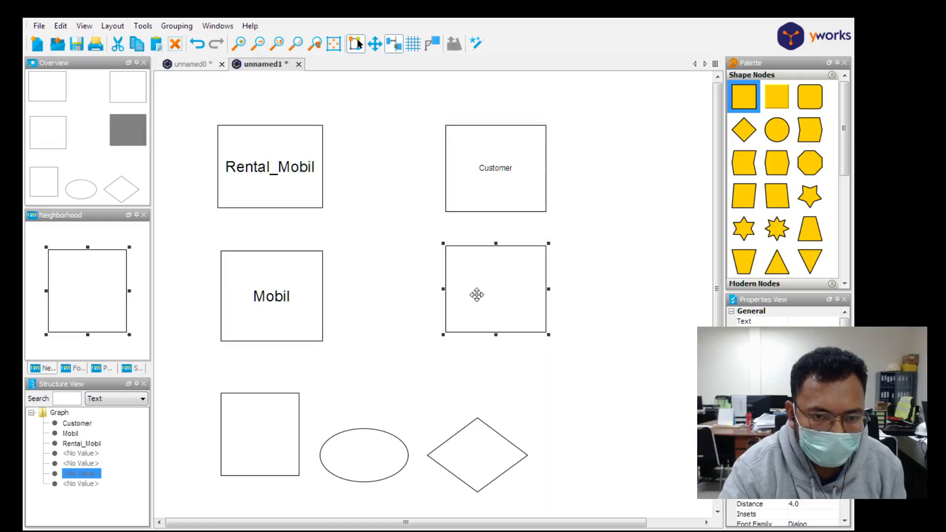
right_click(477, 295)
left_click(508, 298)
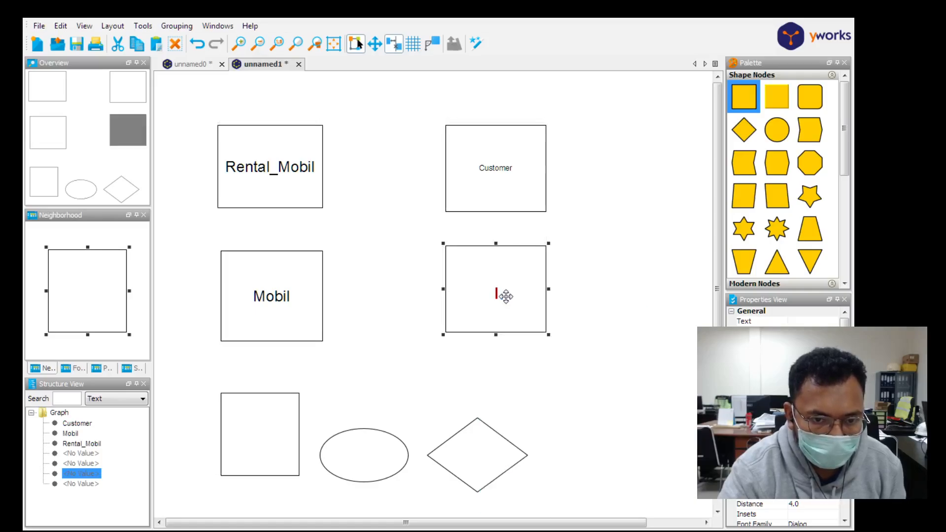
type("W")
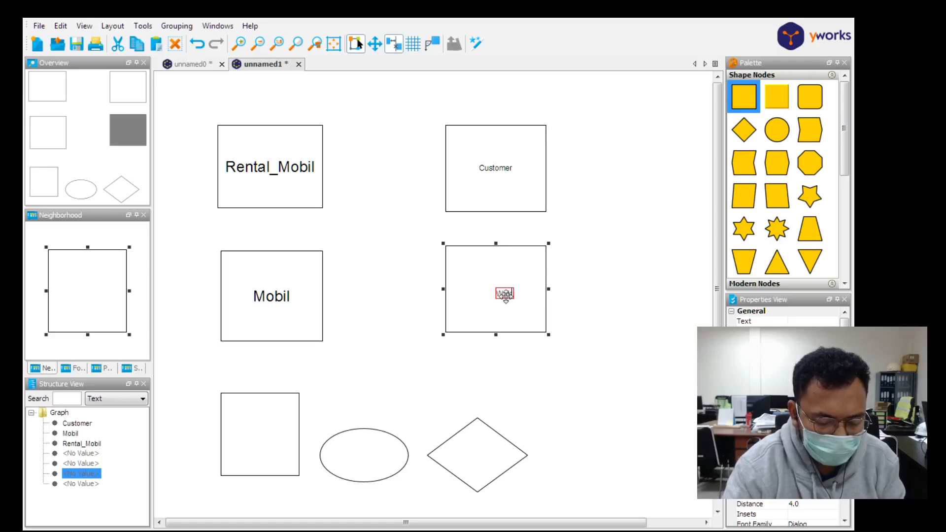
type("aktu_sewa")
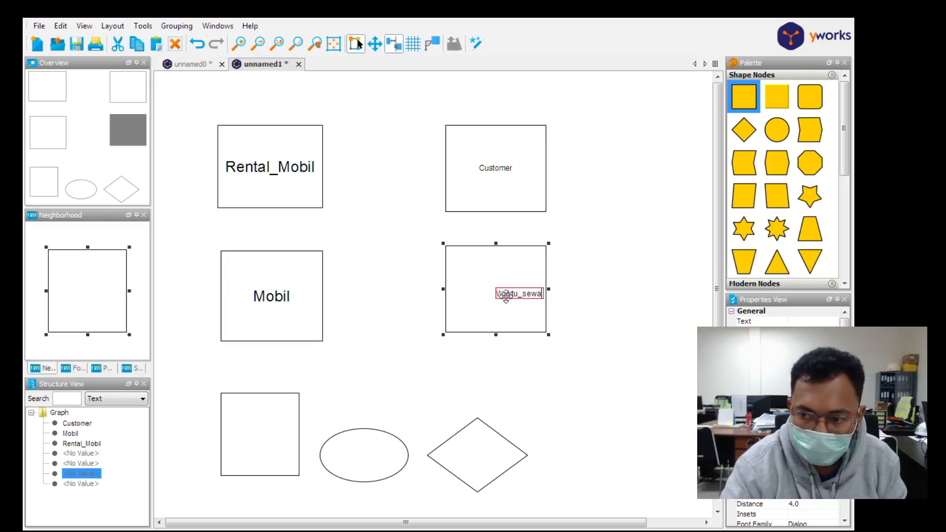
key("Return")
- Enlarge the Waktu_sewa label's text to match the Rental_Mobil and Mobil labels
double_click(506, 294)
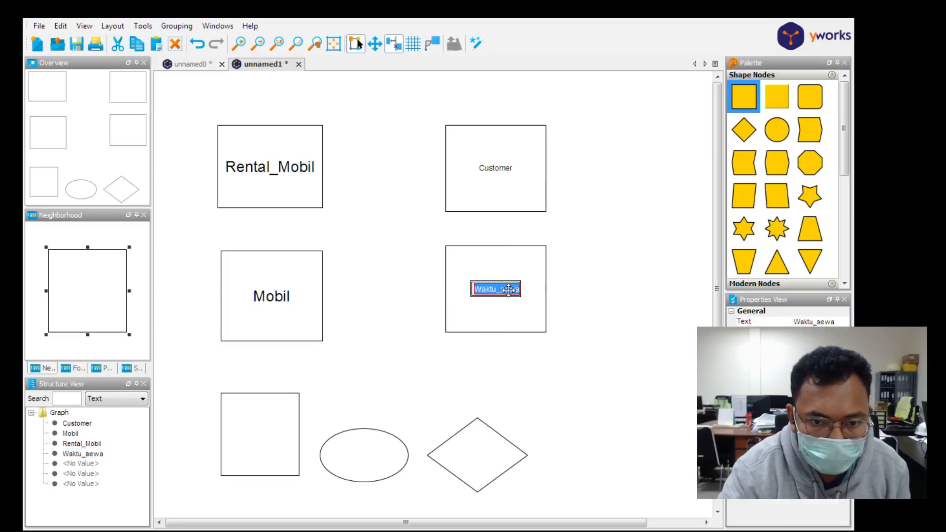
left_click(509, 289)
double_click(509, 290)
left_click(509, 290)
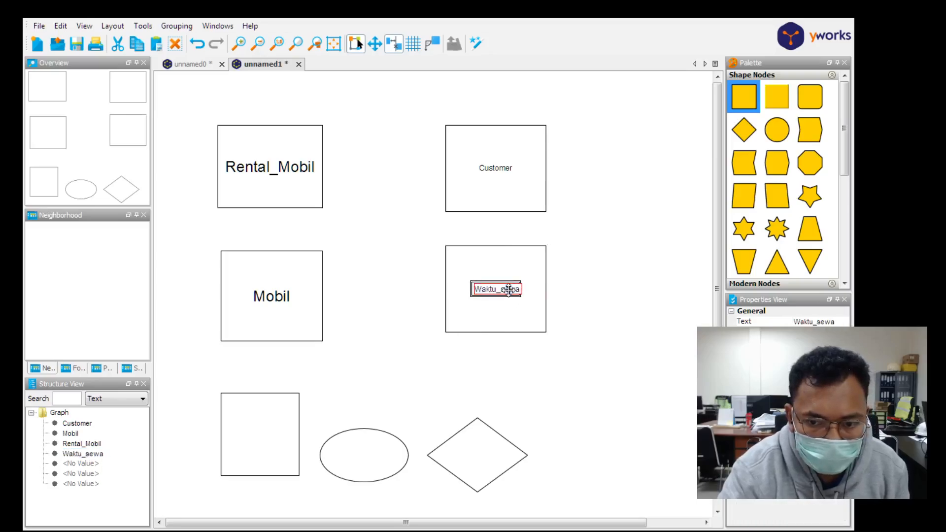
double_click(509, 290)
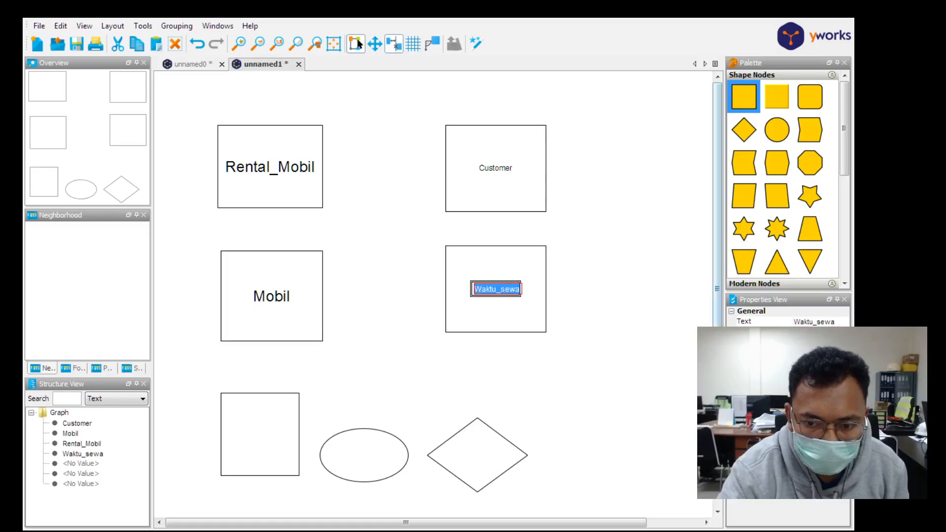
left_click(813, 394)
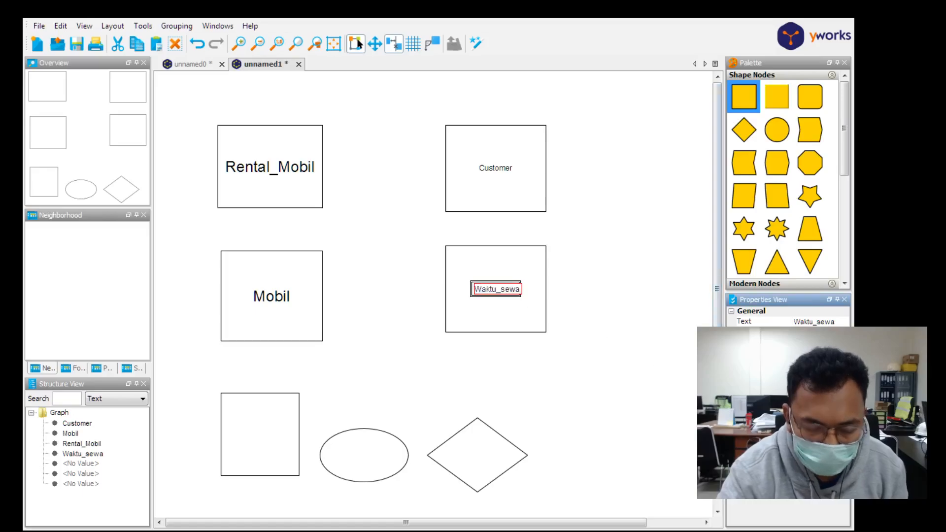
left_click(428, 383)
- Set the Customer label's font size to 22
double_click(494, 169)
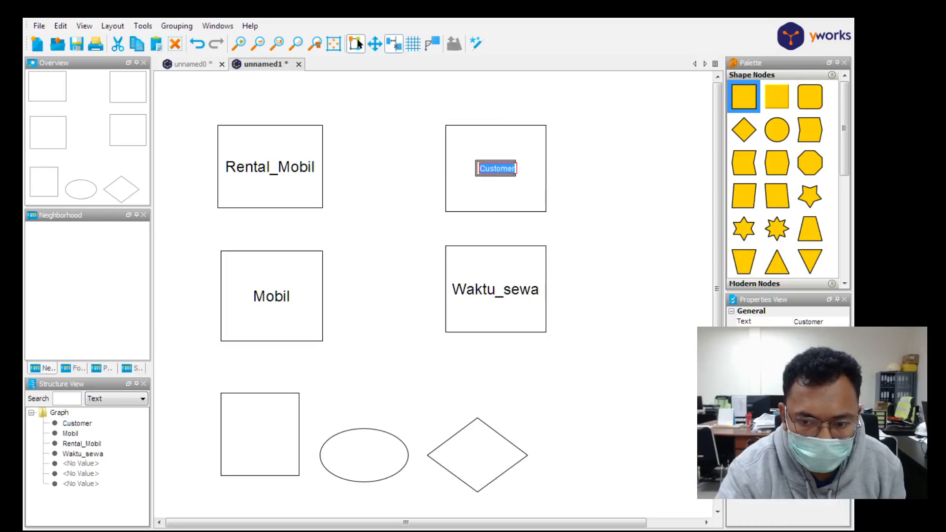
left_click(813, 394)
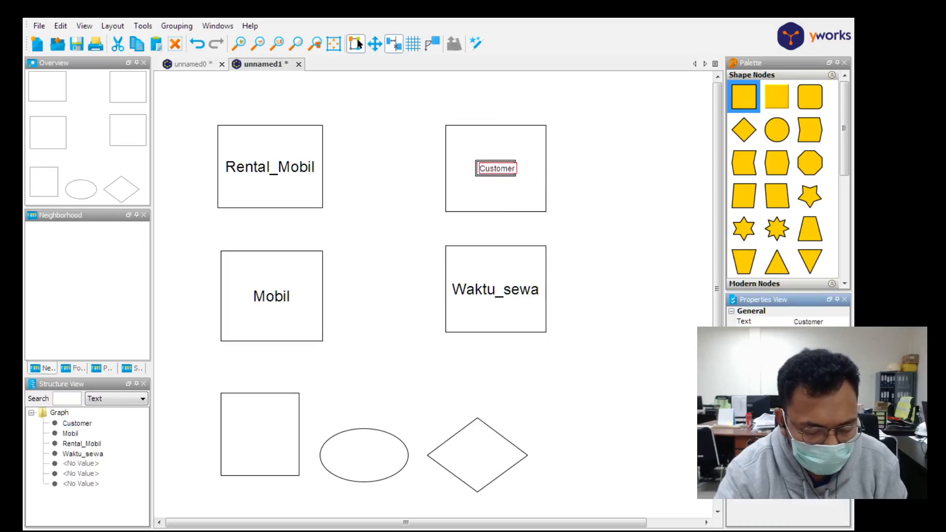
type("22")
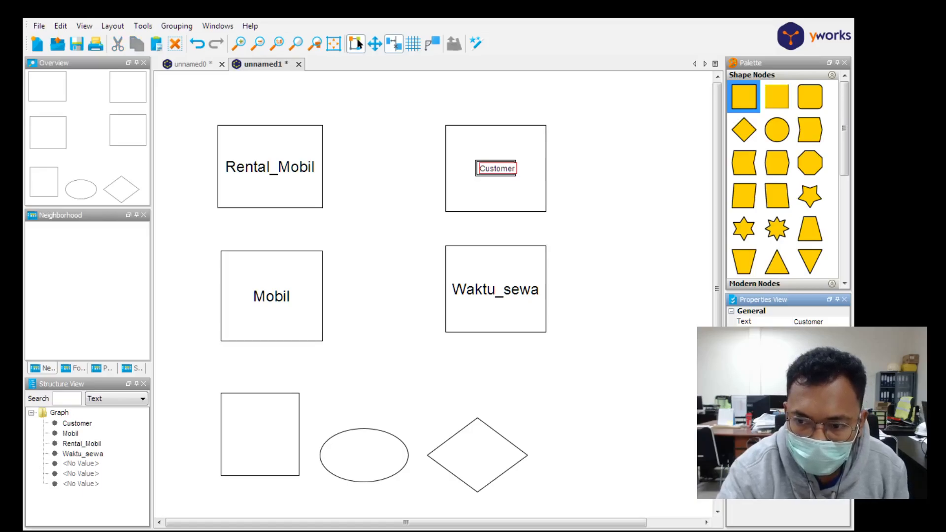
left_click(704, 395)
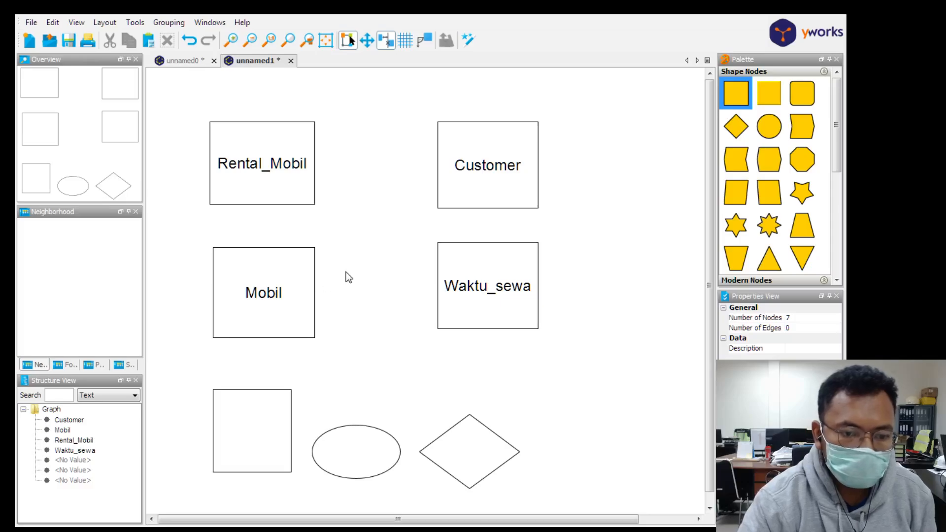
- Label the empty ellipse beside the diamond as Id_rental
left_click(369, 457)
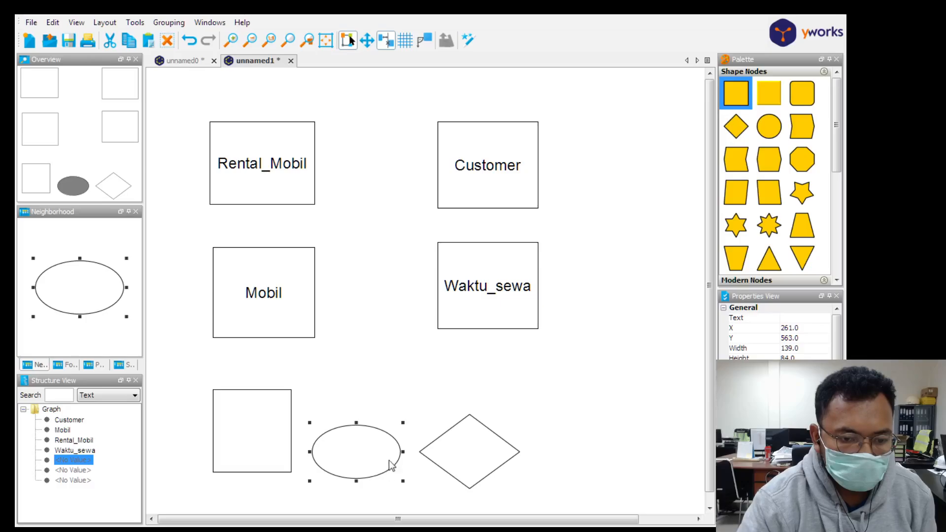
double_click(340, 449)
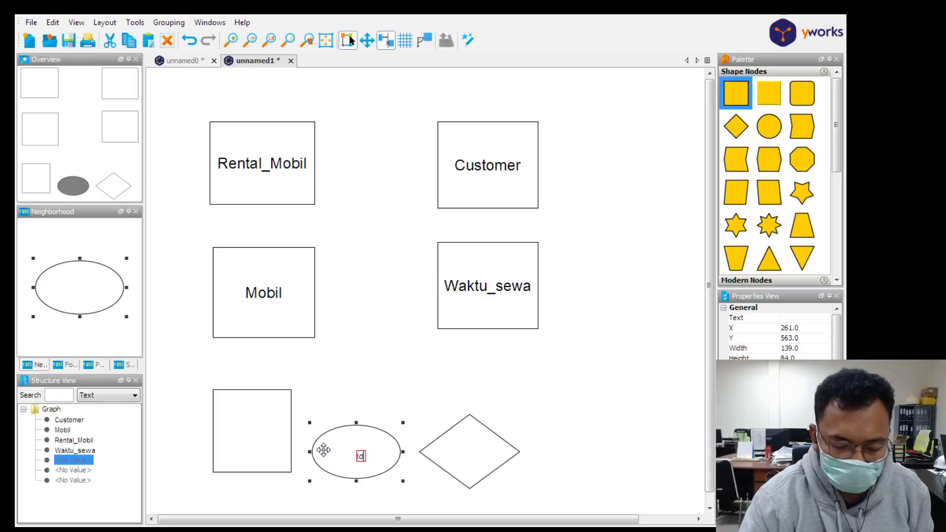
type("Id_rental")
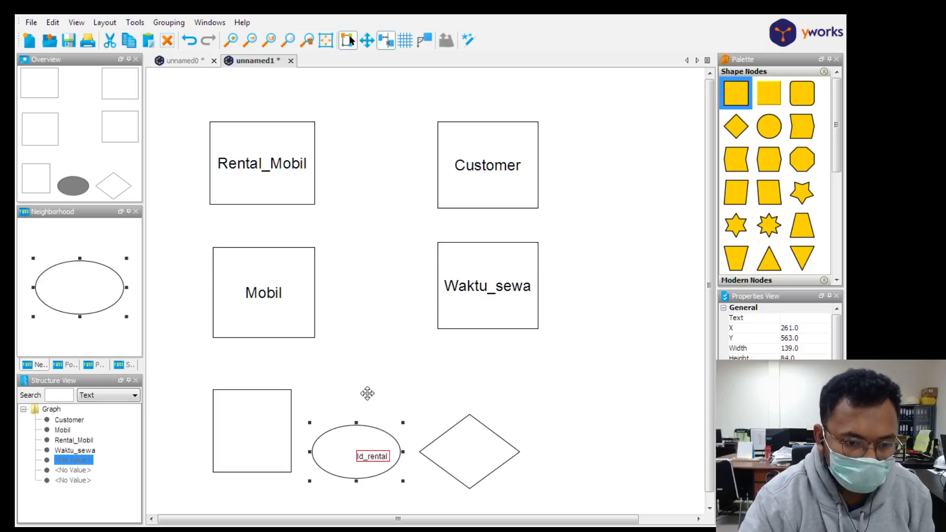
key("Return")
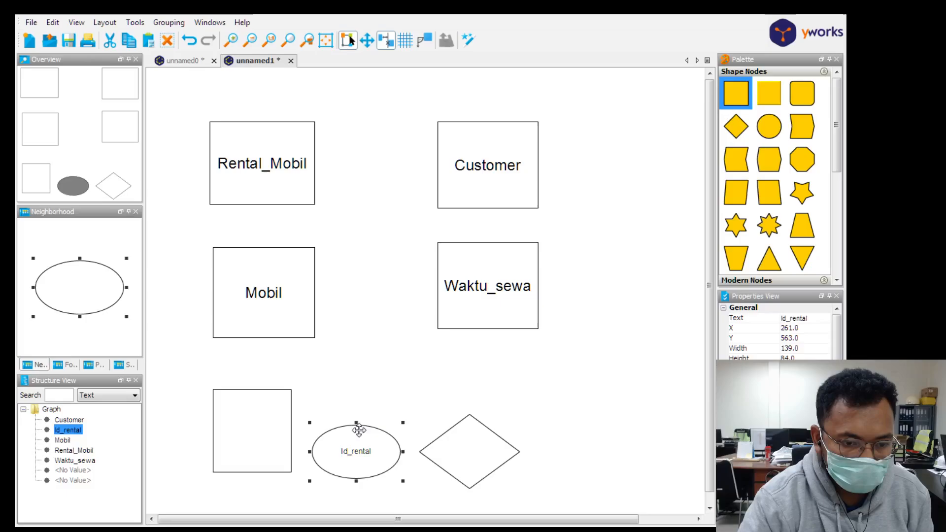
- Copy the Id_rental ellipse and place the copy between Rental_Mobil and Customer, near their upper edges
key("ctrl+c")
left_click(357, 391)
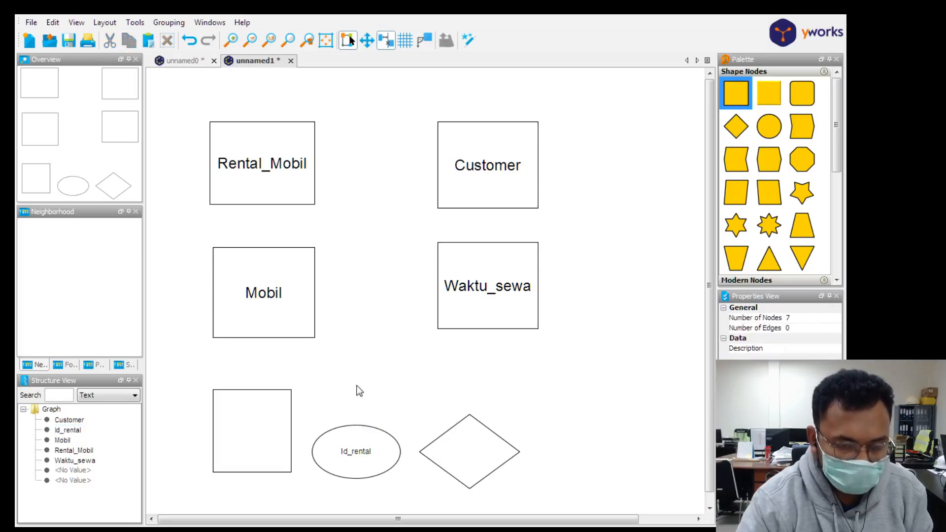
key("ctrl+v")
left_click_drag(370, 455, 360, 123)
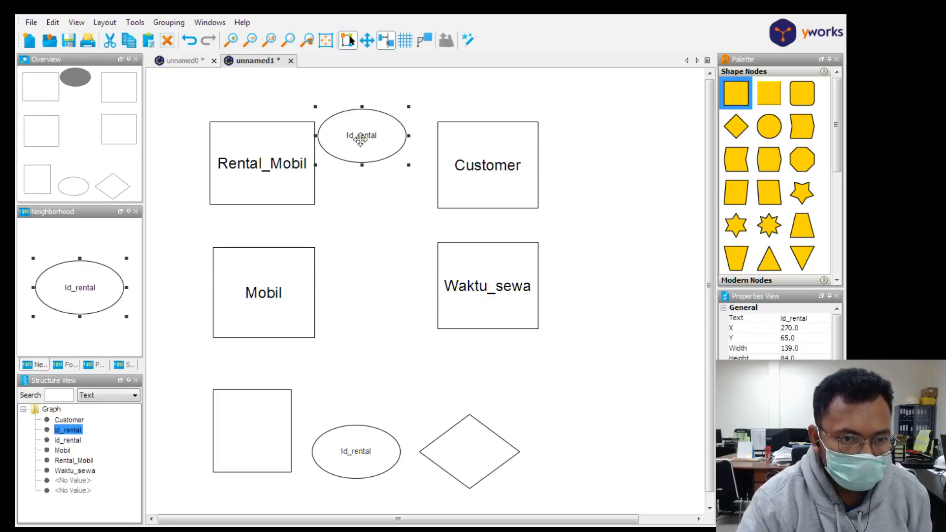
left_click(383, 217)
- Shrink the Rental_Mobil rectangle to about 108 by 84 and place it slightly lower, centred above Mobil
left_click(291, 199)
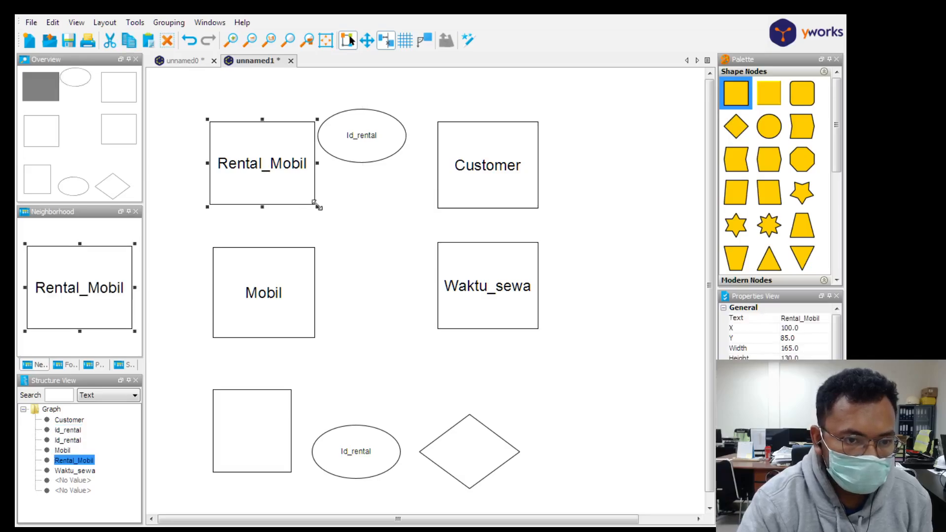
left_click_drag(318, 207, 266, 196)
left_click(248, 282)
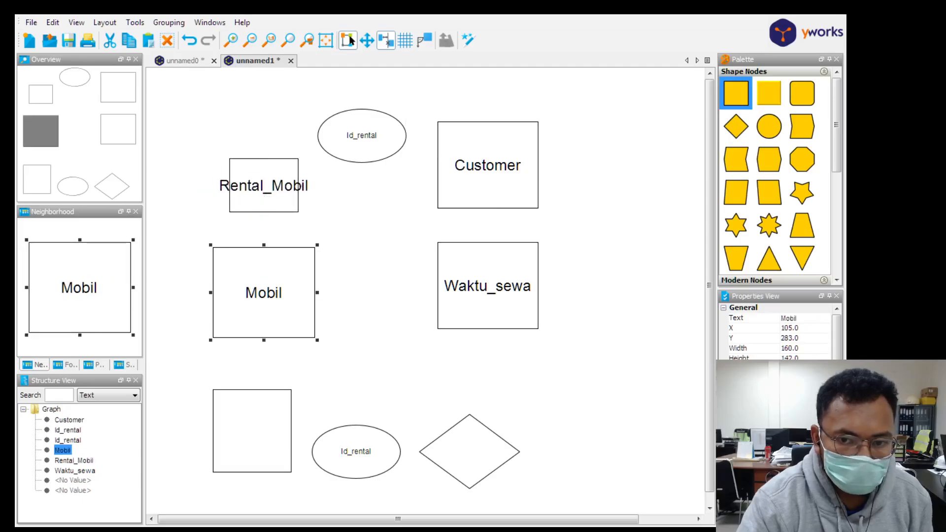
- Move the spare empty square, the spare Id_rental ellipse and the diamond further down the canvas
left_click(267, 370)
left_click_drag(260, 389, 246, 441)
left_click(351, 430)
left_click_drag(351, 430, 352, 460)
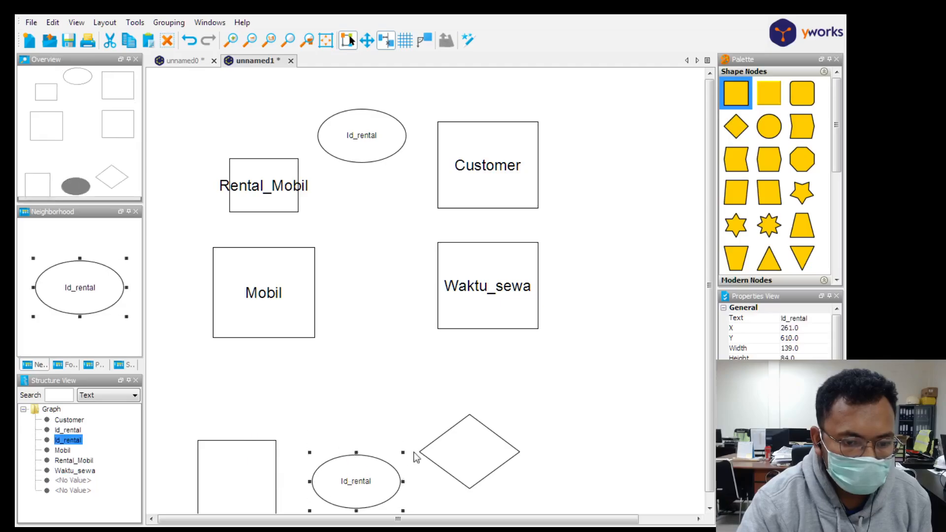
left_click(483, 429)
left_click_drag(483, 429, 522, 463)
- Relabel the lower Id_rental ellipse as nama_rental
left_click(277, 188)
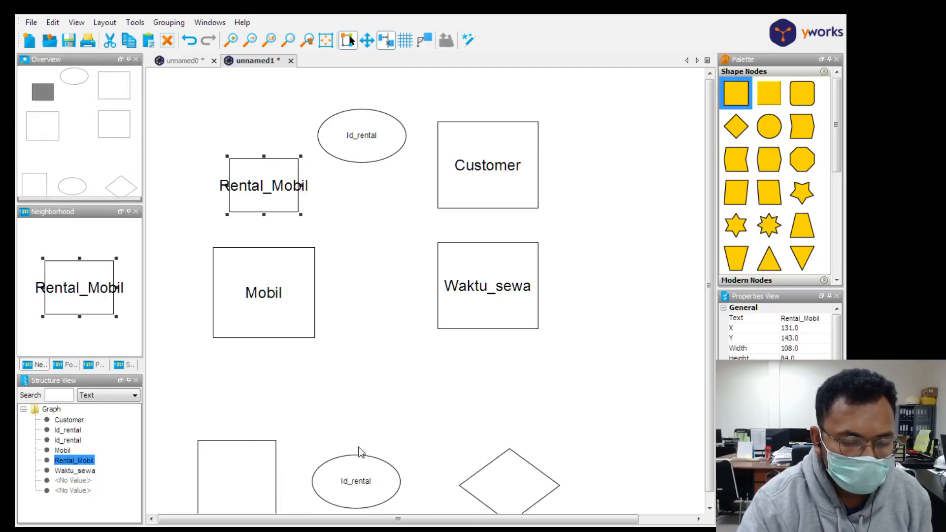
left_click(359, 450)
left_click(362, 479)
left_click(363, 483)
double_click(364, 482)
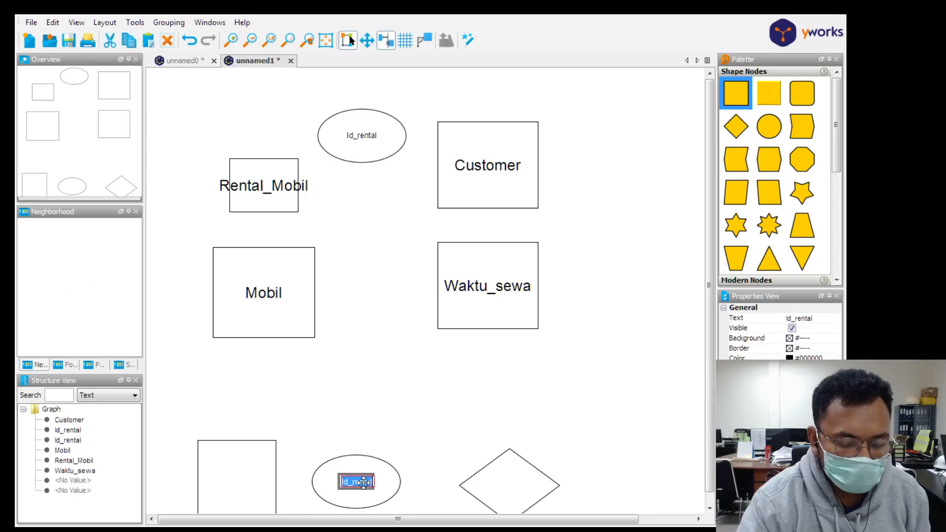
type("nam")
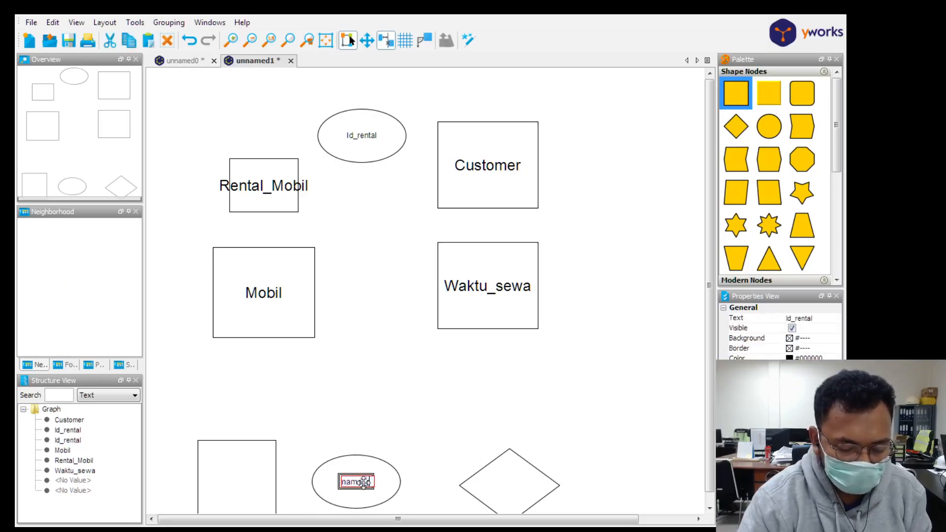
type("a_rental")
key("Return")
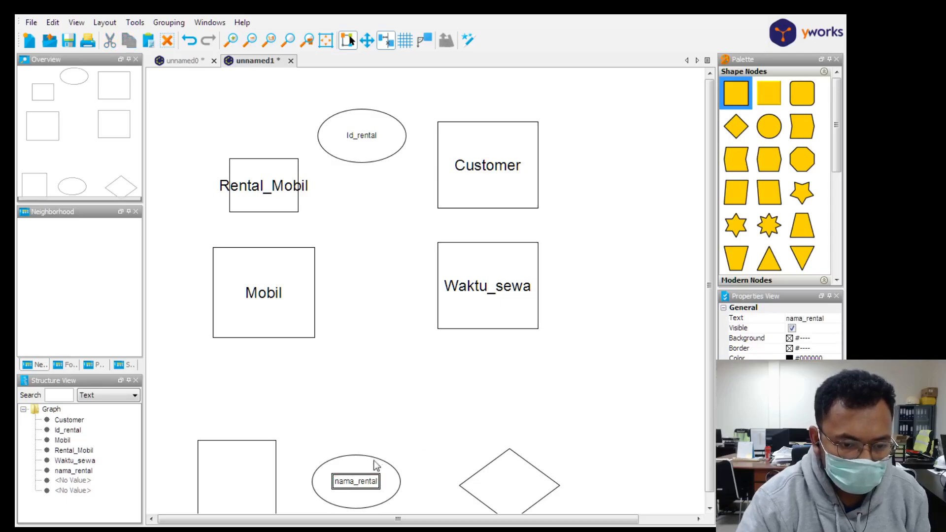
- Move the nama_rental ellipse directly below the Id_rental ellipse and duplicate it three times
left_click(363, 463)
left_click_drag(364, 463, 368, 189)
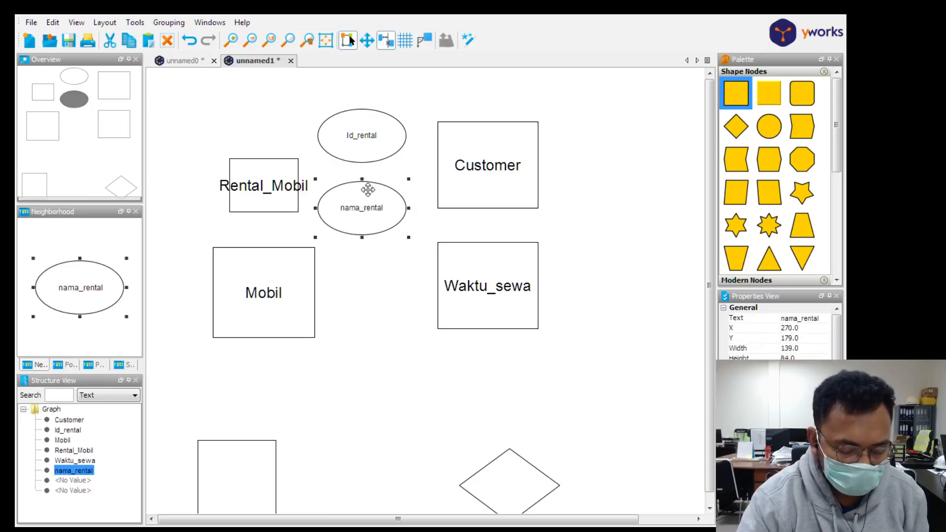
key("ctrl+d")
key("ctrl+d")
key("ctrl+d")
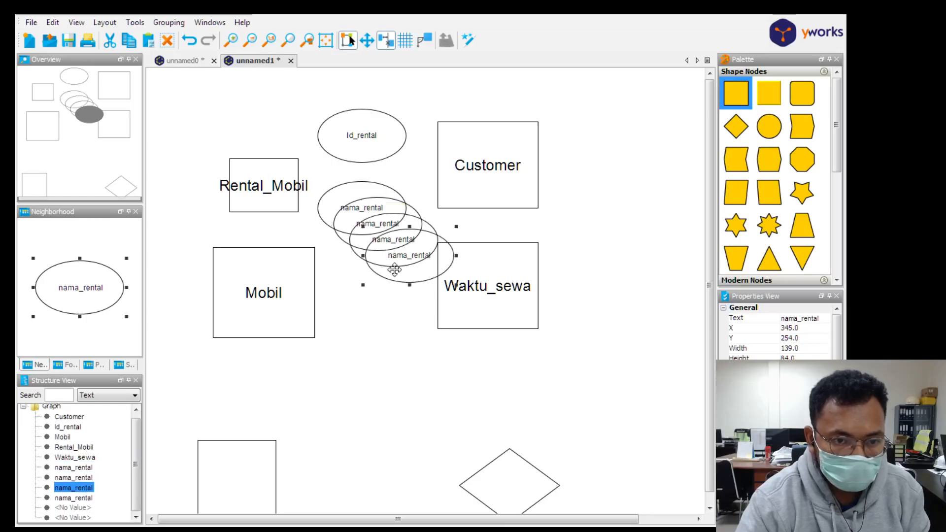
left_click(397, 352)
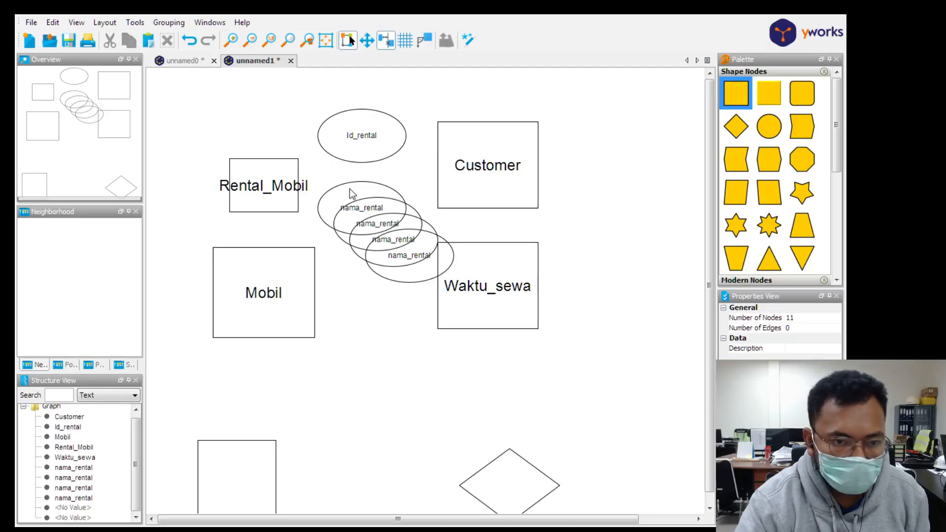
- Move the uppermost nama_rental ellipse out of the overlapping stack to above the Rental_Mobil rectangle
left_click(367, 228)
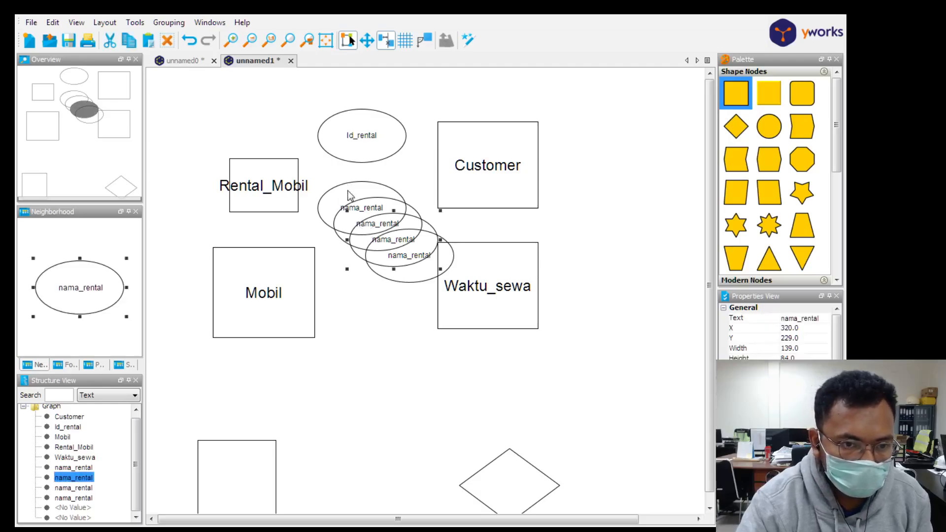
left_click_drag(350, 192, 222, 93)
left_click(376, 223)
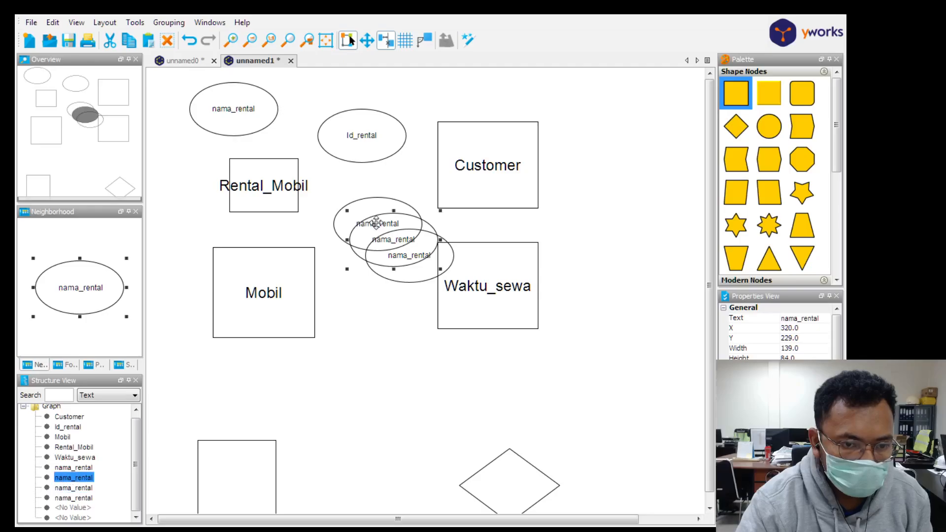
- Relabel the middle nama_rental ellipse of the overlapping stack as no_npwp and move it to the left of the Rental_Mobil rectangle
right_click(389, 224)
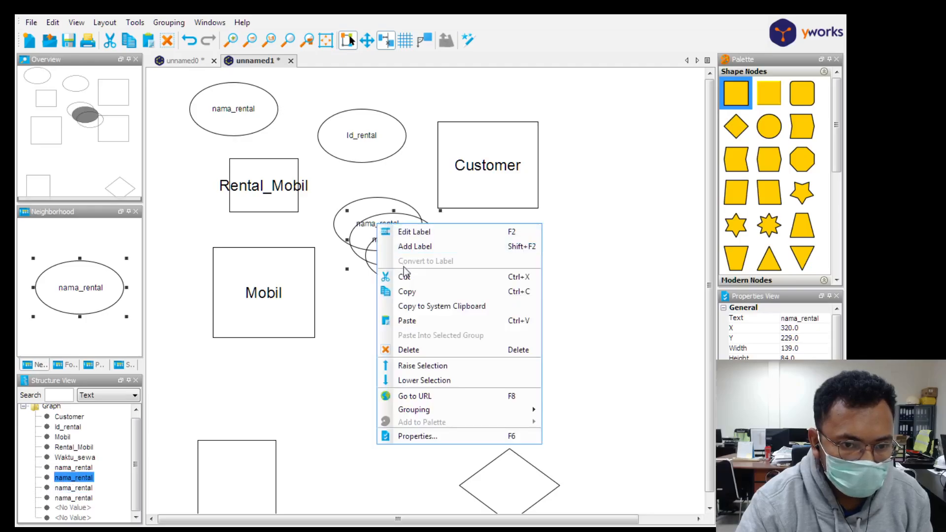
left_click(423, 233)
type("no_npw")
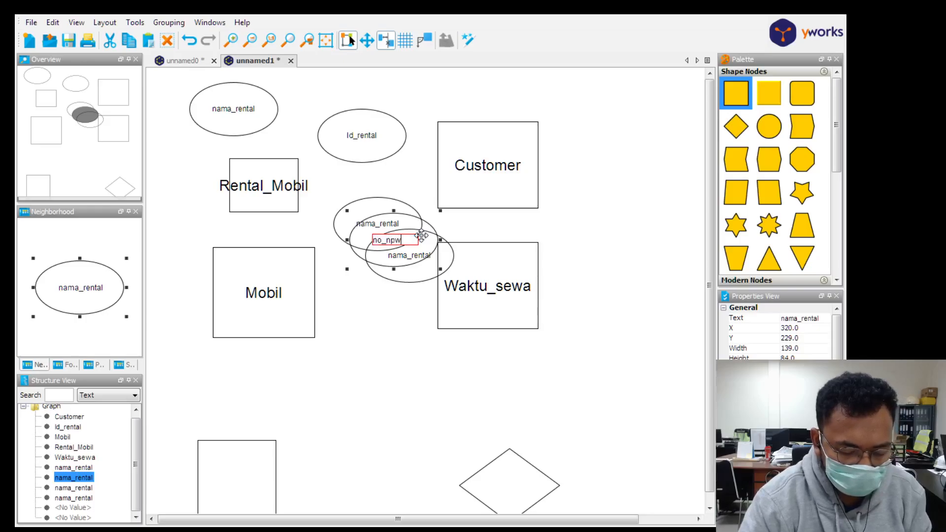
type("b")
key("BackSpace")
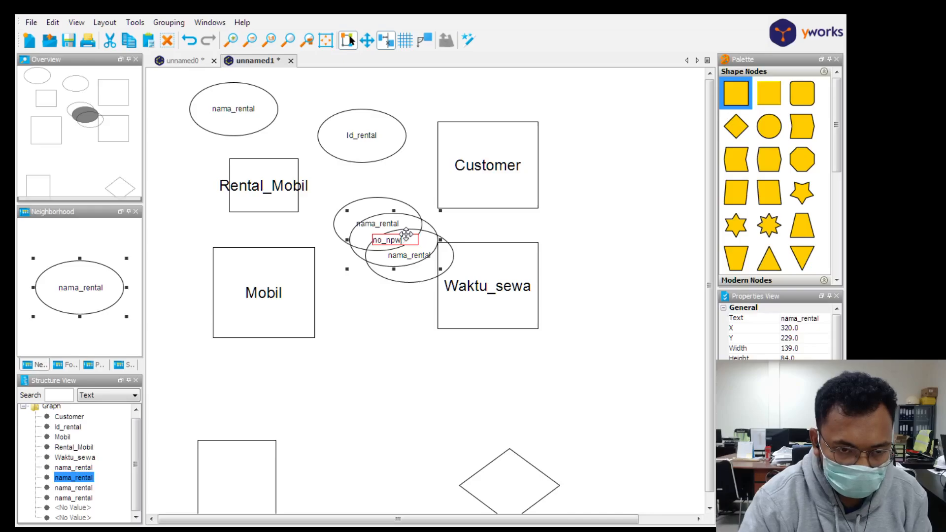
key("Return")
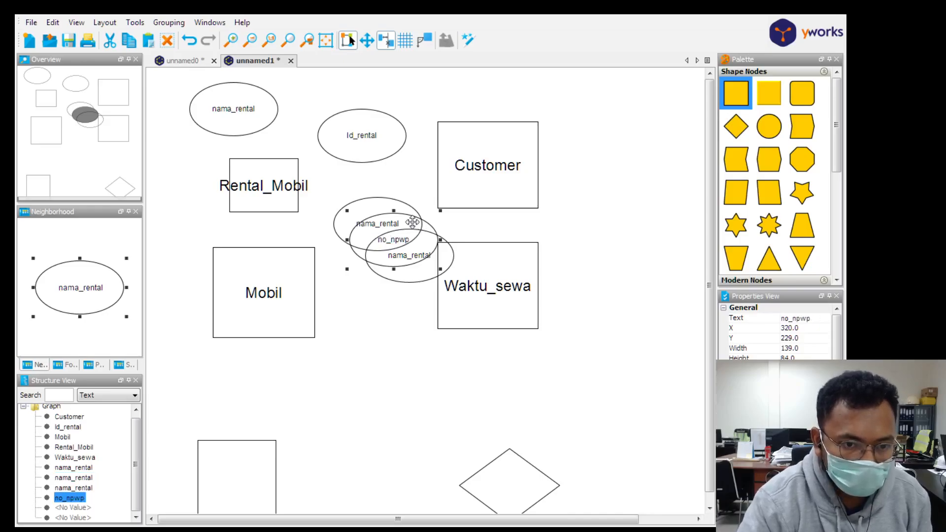
left_click_drag(405, 234, 191, 158)
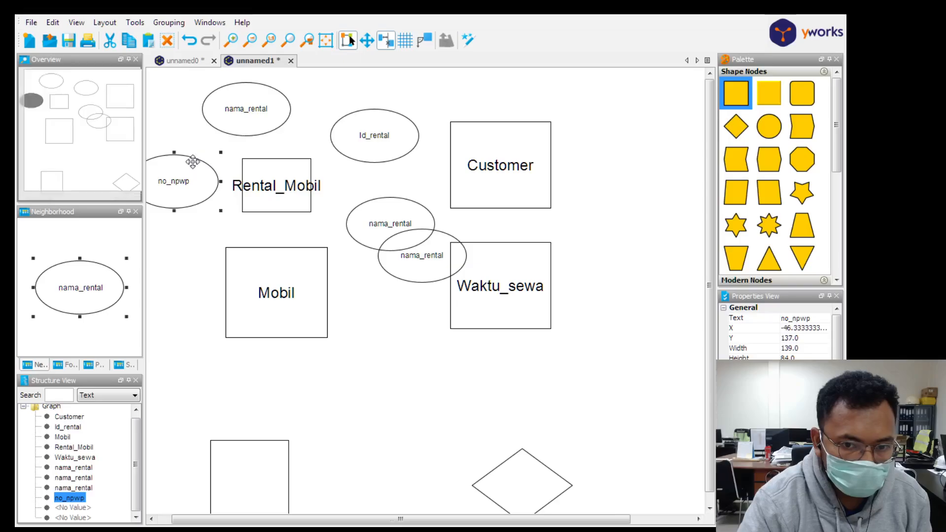
- Open the label of the nama_rental ellipse overlapping the Waktu_sewa rectangle for editing and delete its first two letters
left_click(409, 251)
double_click(409, 251)
left_click(425, 256)
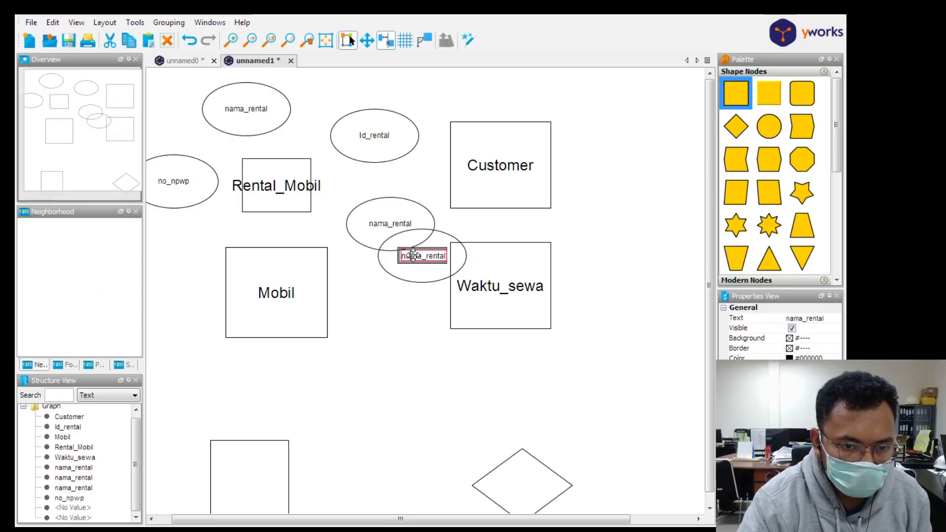
key("BackSpace")
key("BackSpace")
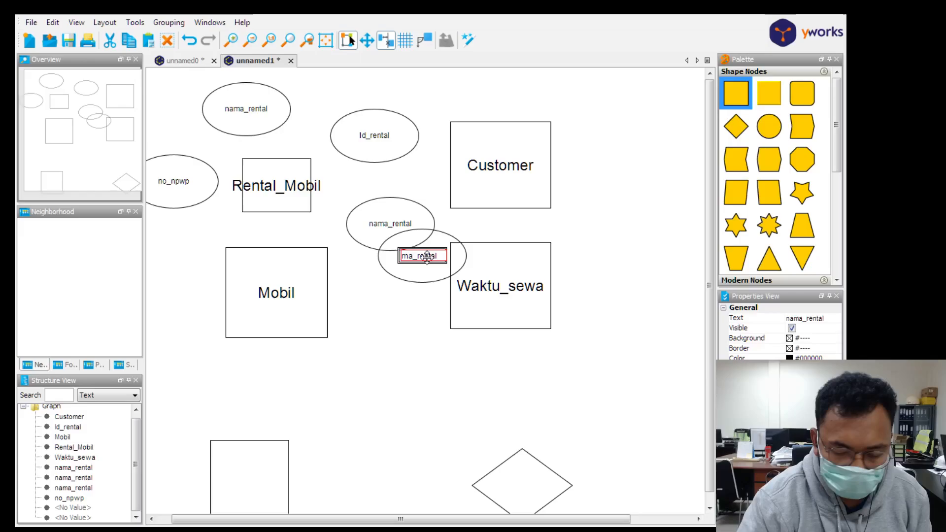